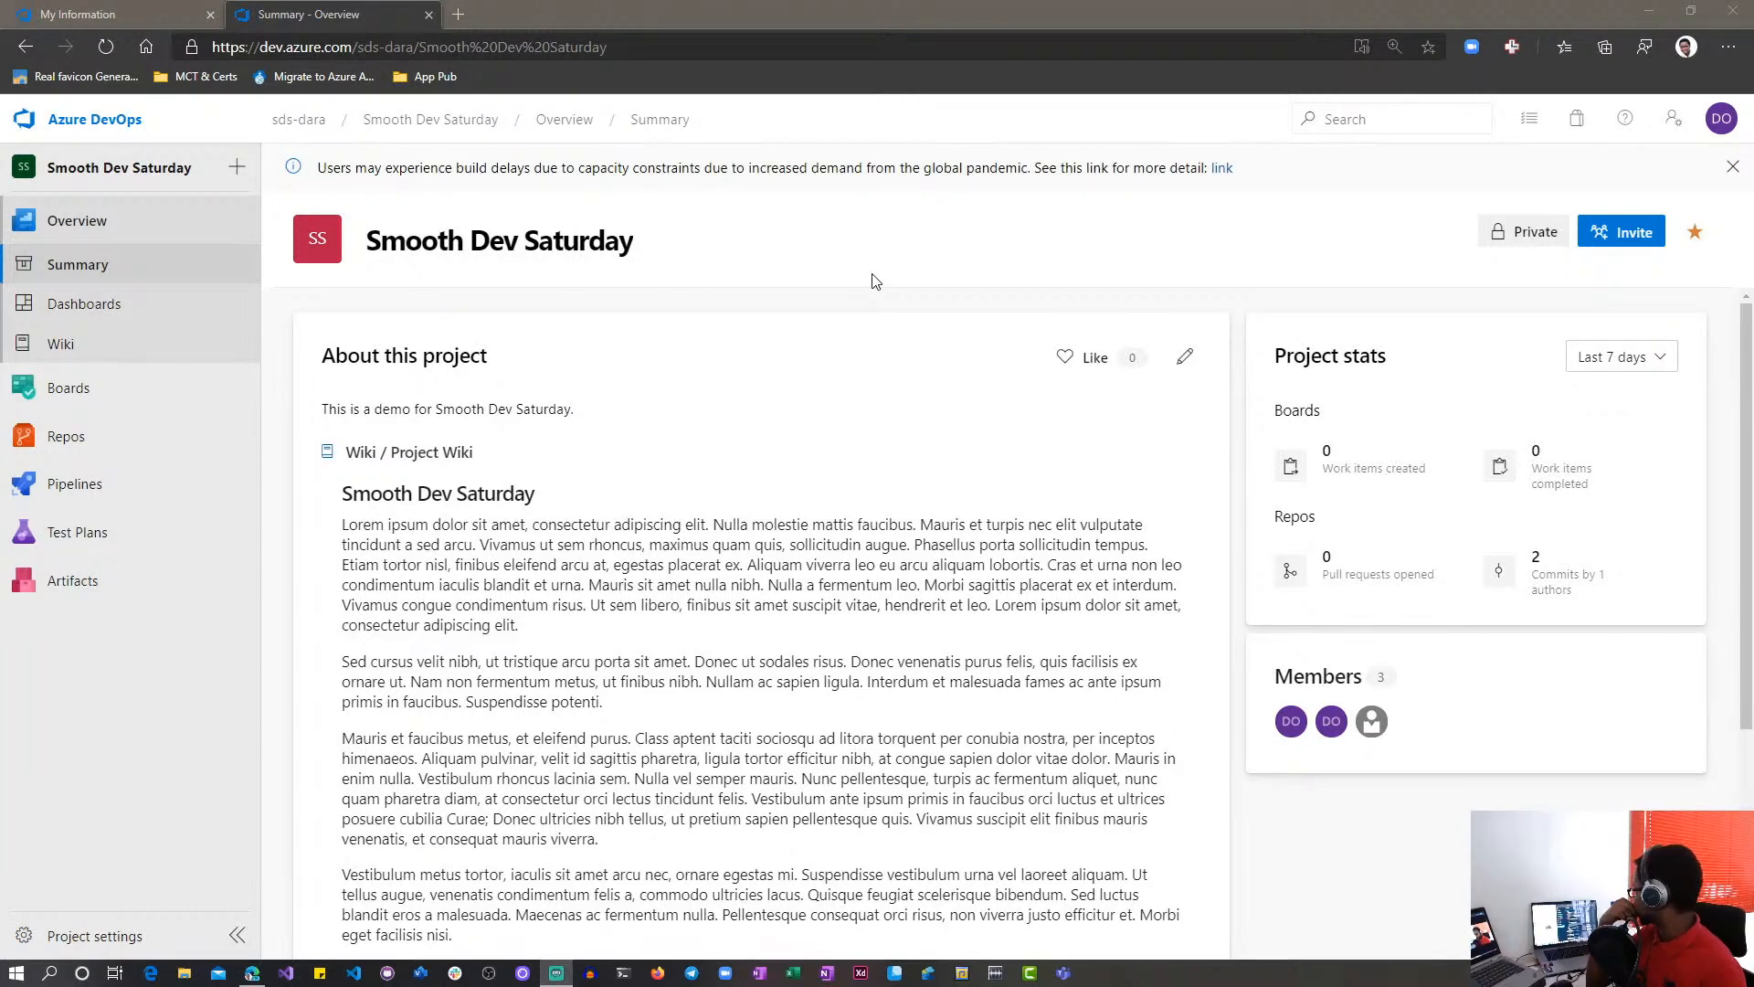
Look through the Smooth Dev Saturday project's work items, team features board, Repos options and Pipelines page
left_click(78, 390)
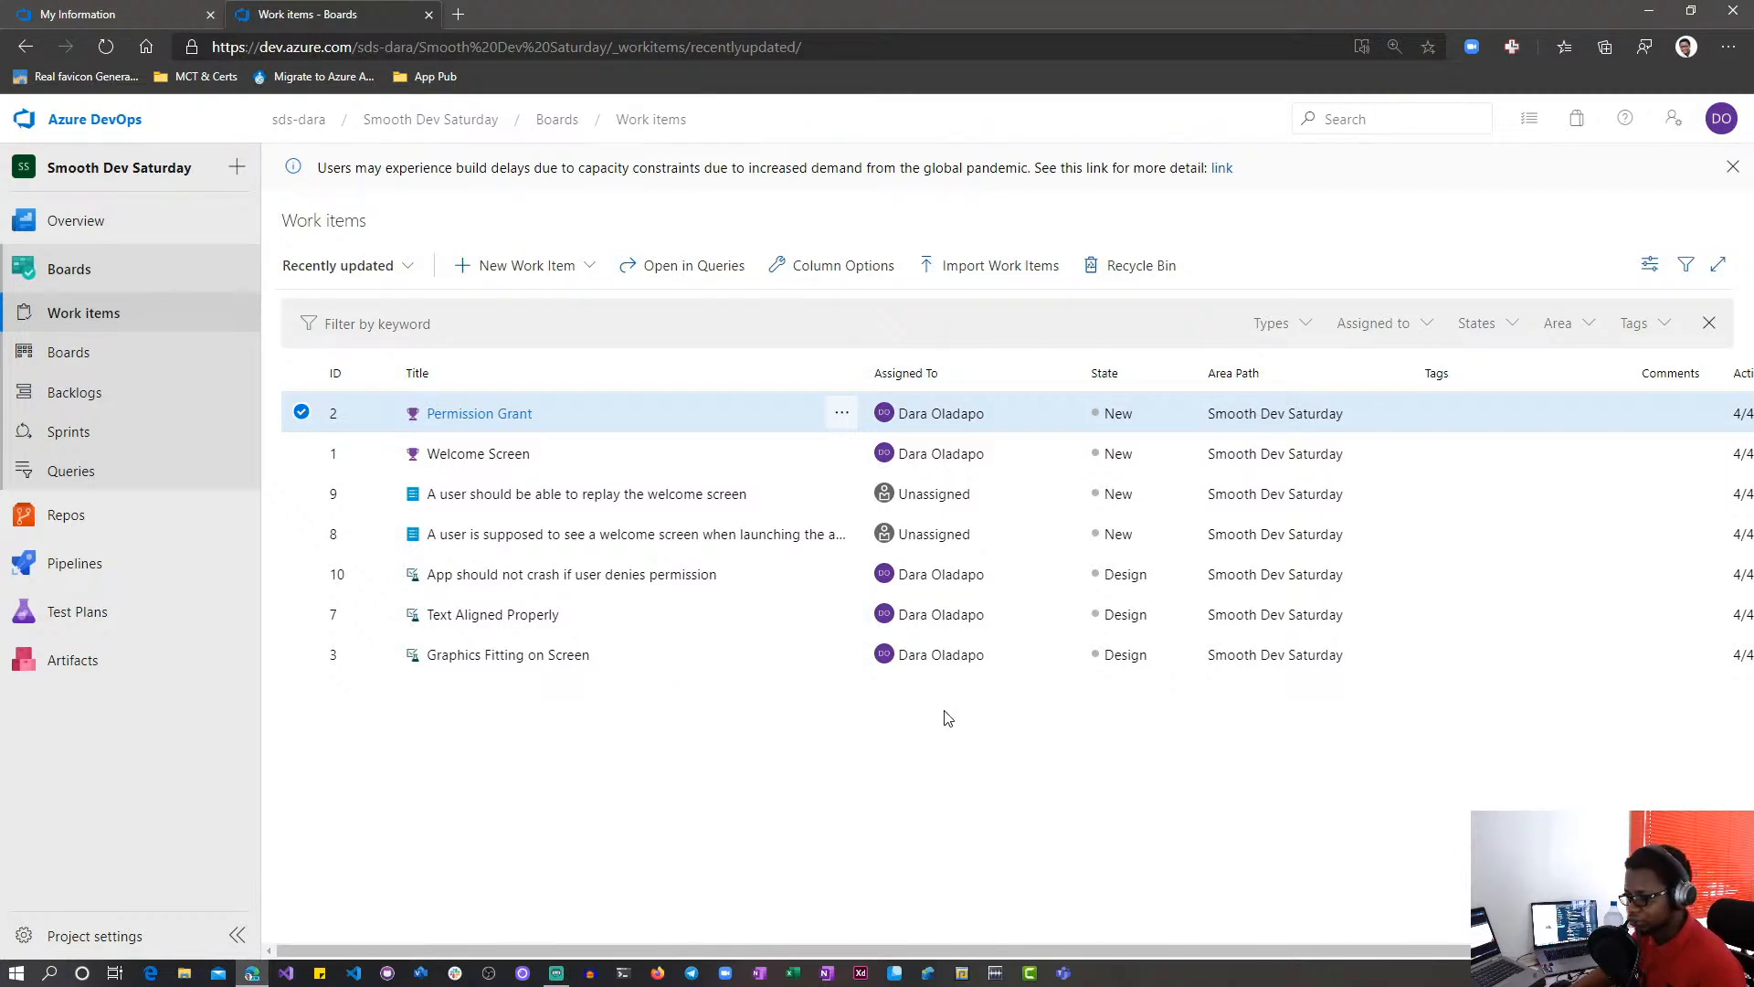
left_click(898, 766)
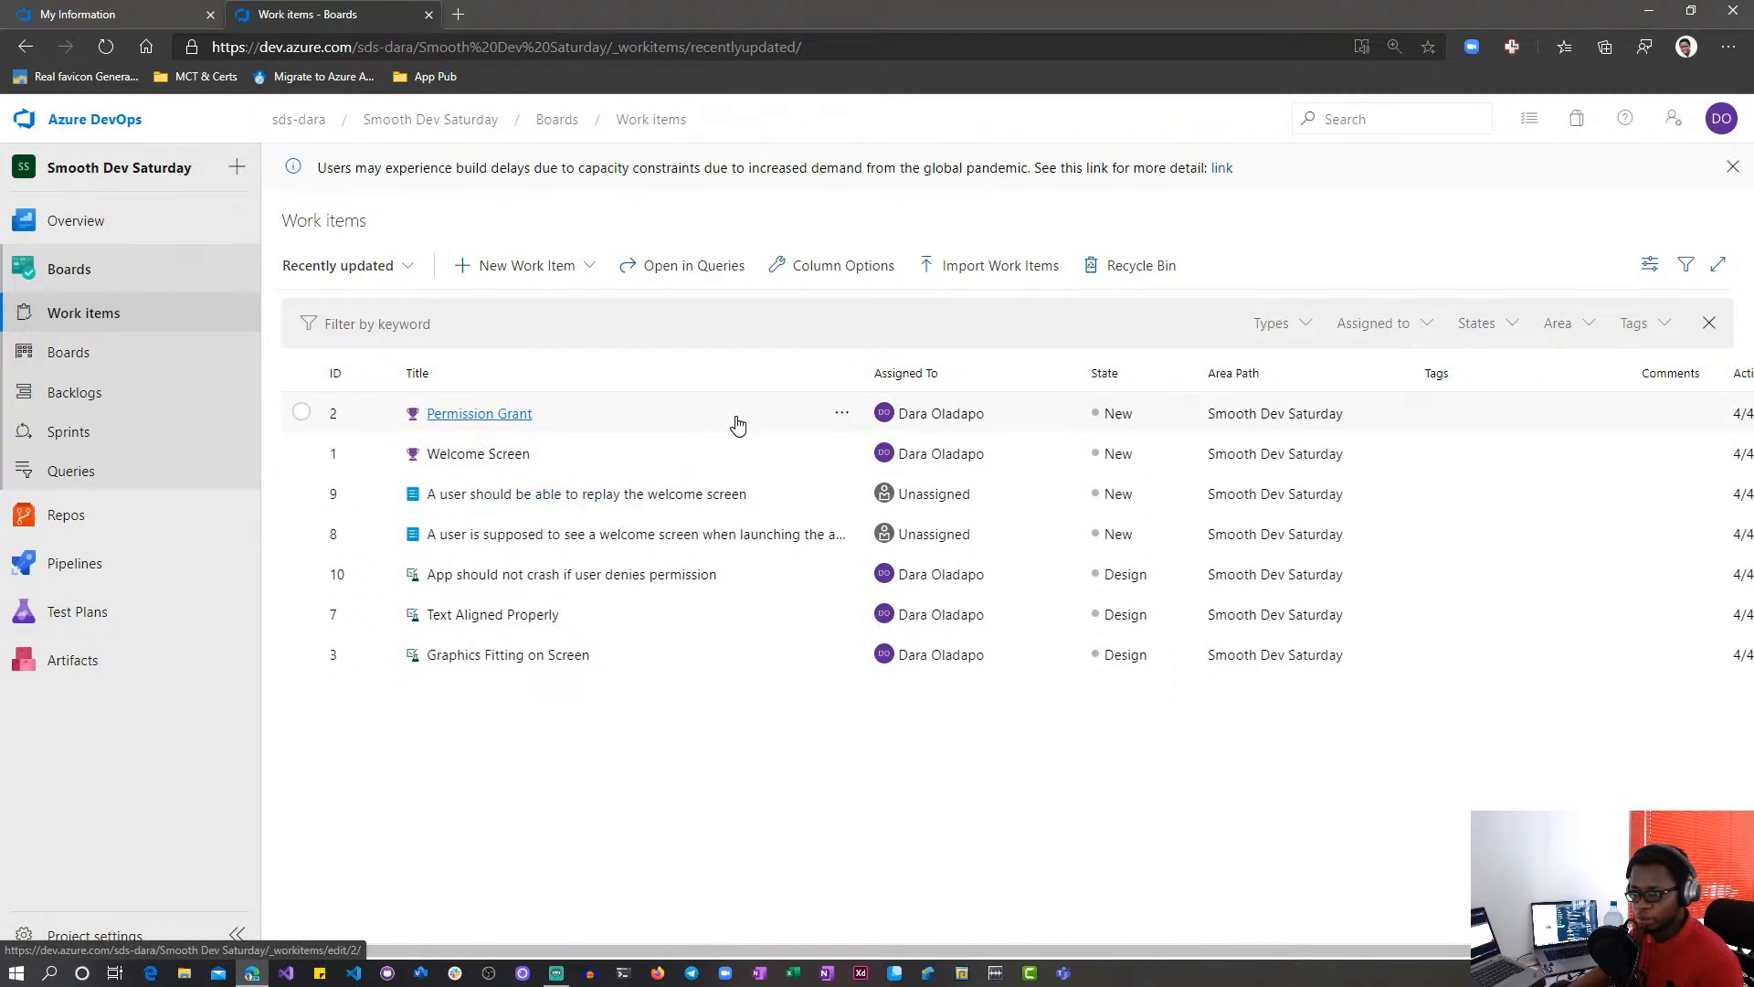
left_click(88, 363)
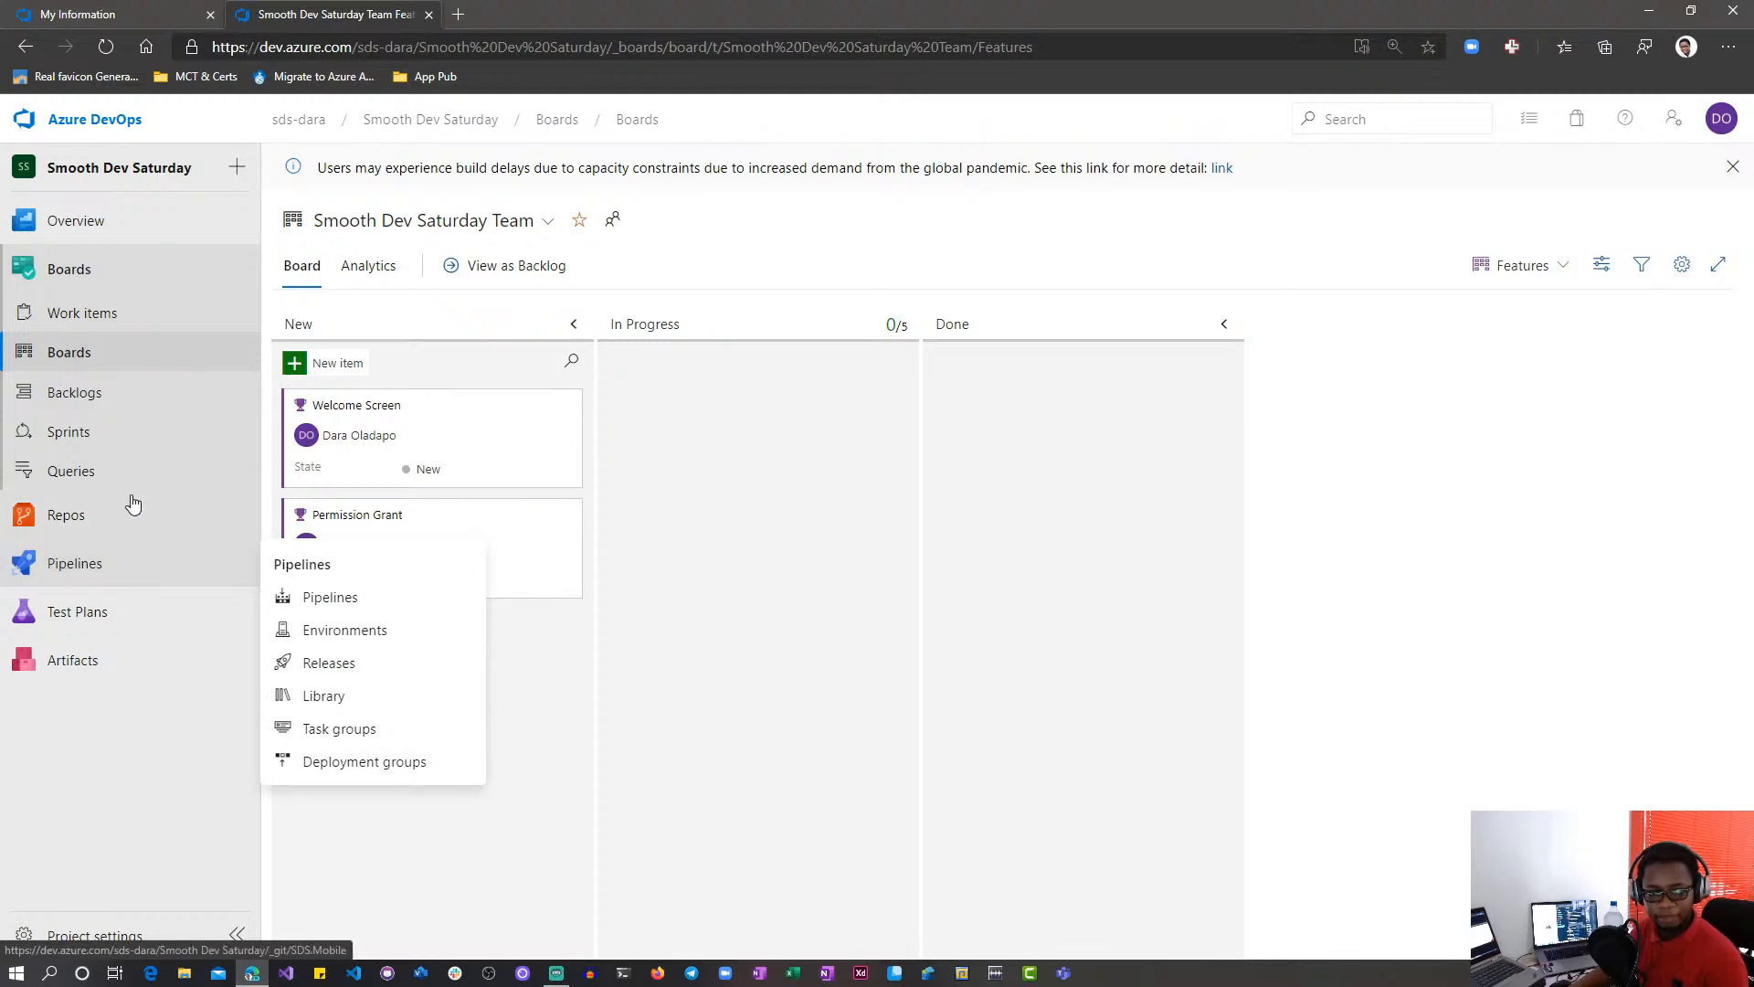
mouse_move(133, 501)
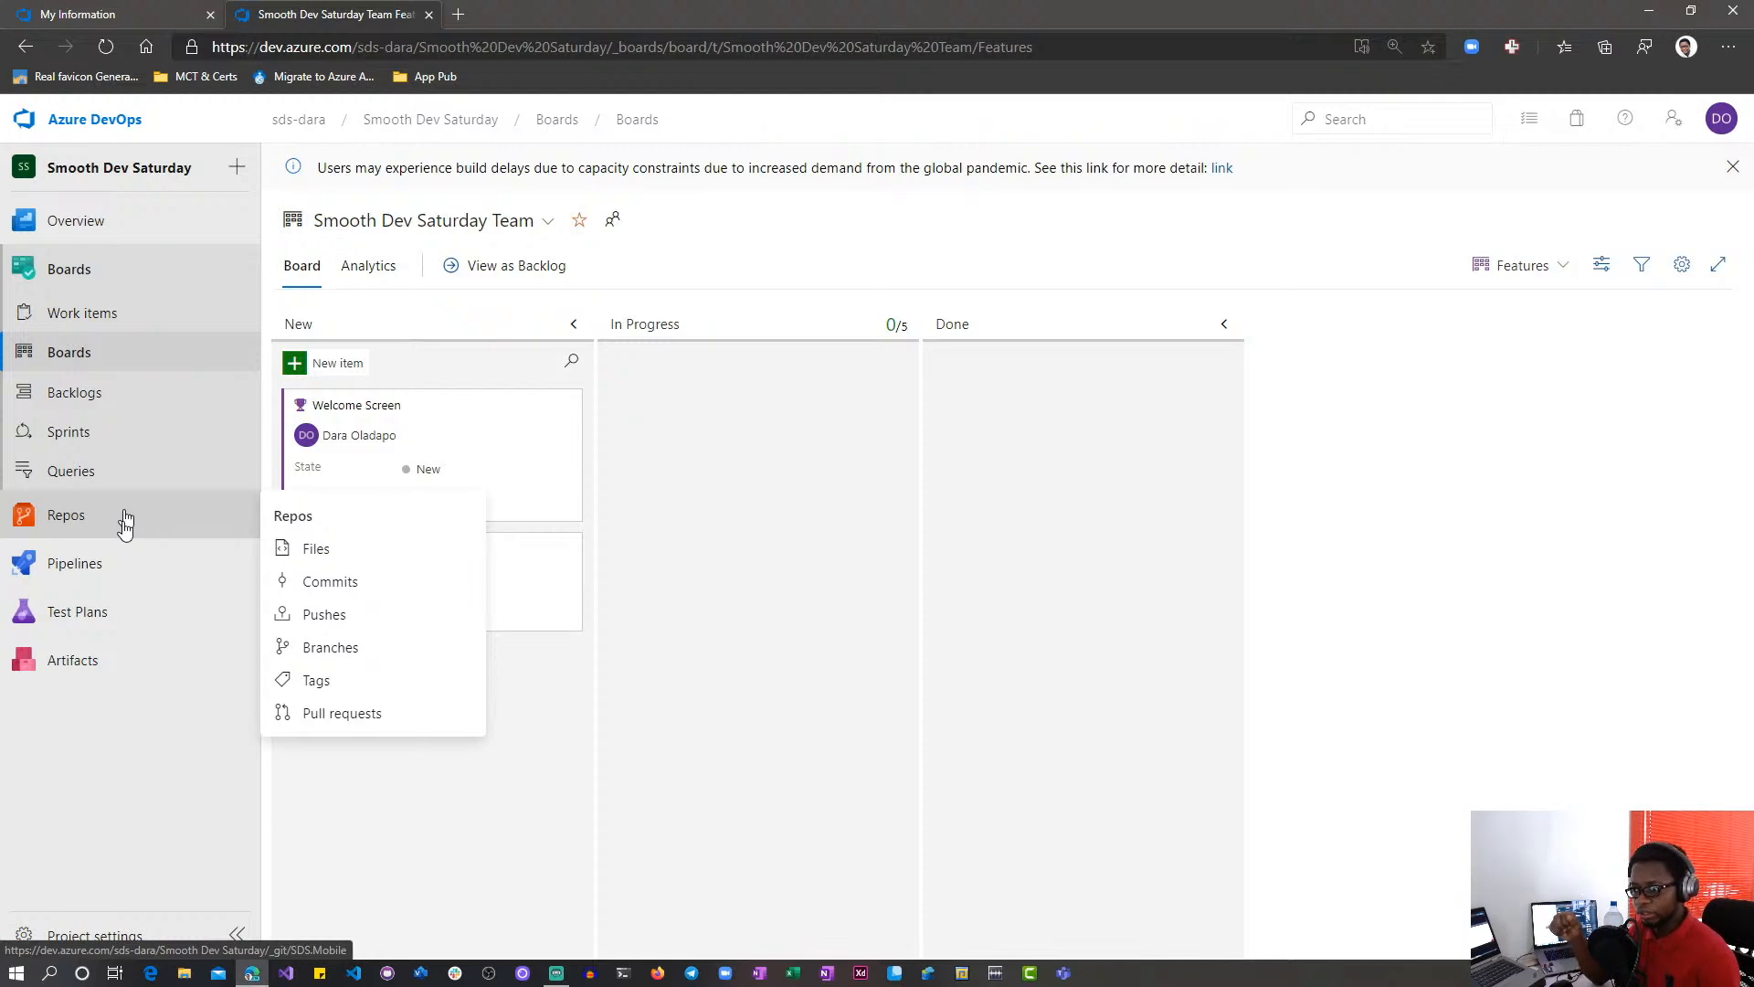
left_click(123, 564)
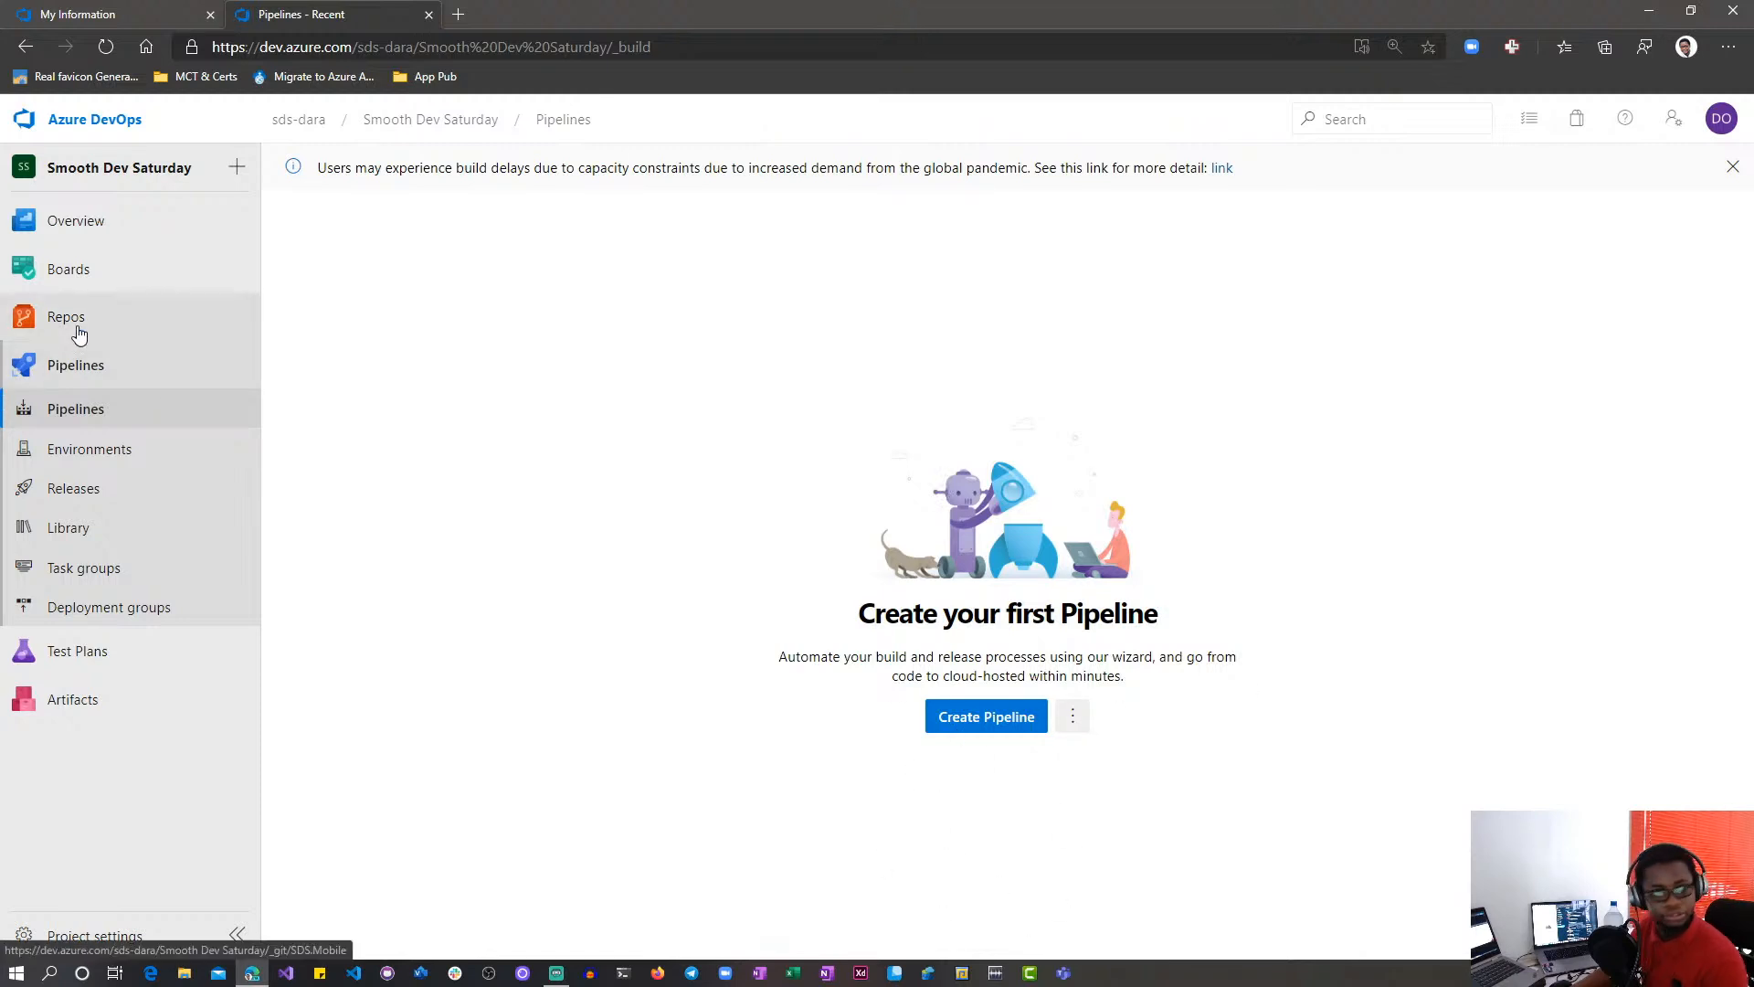
mouse_move(79, 334)
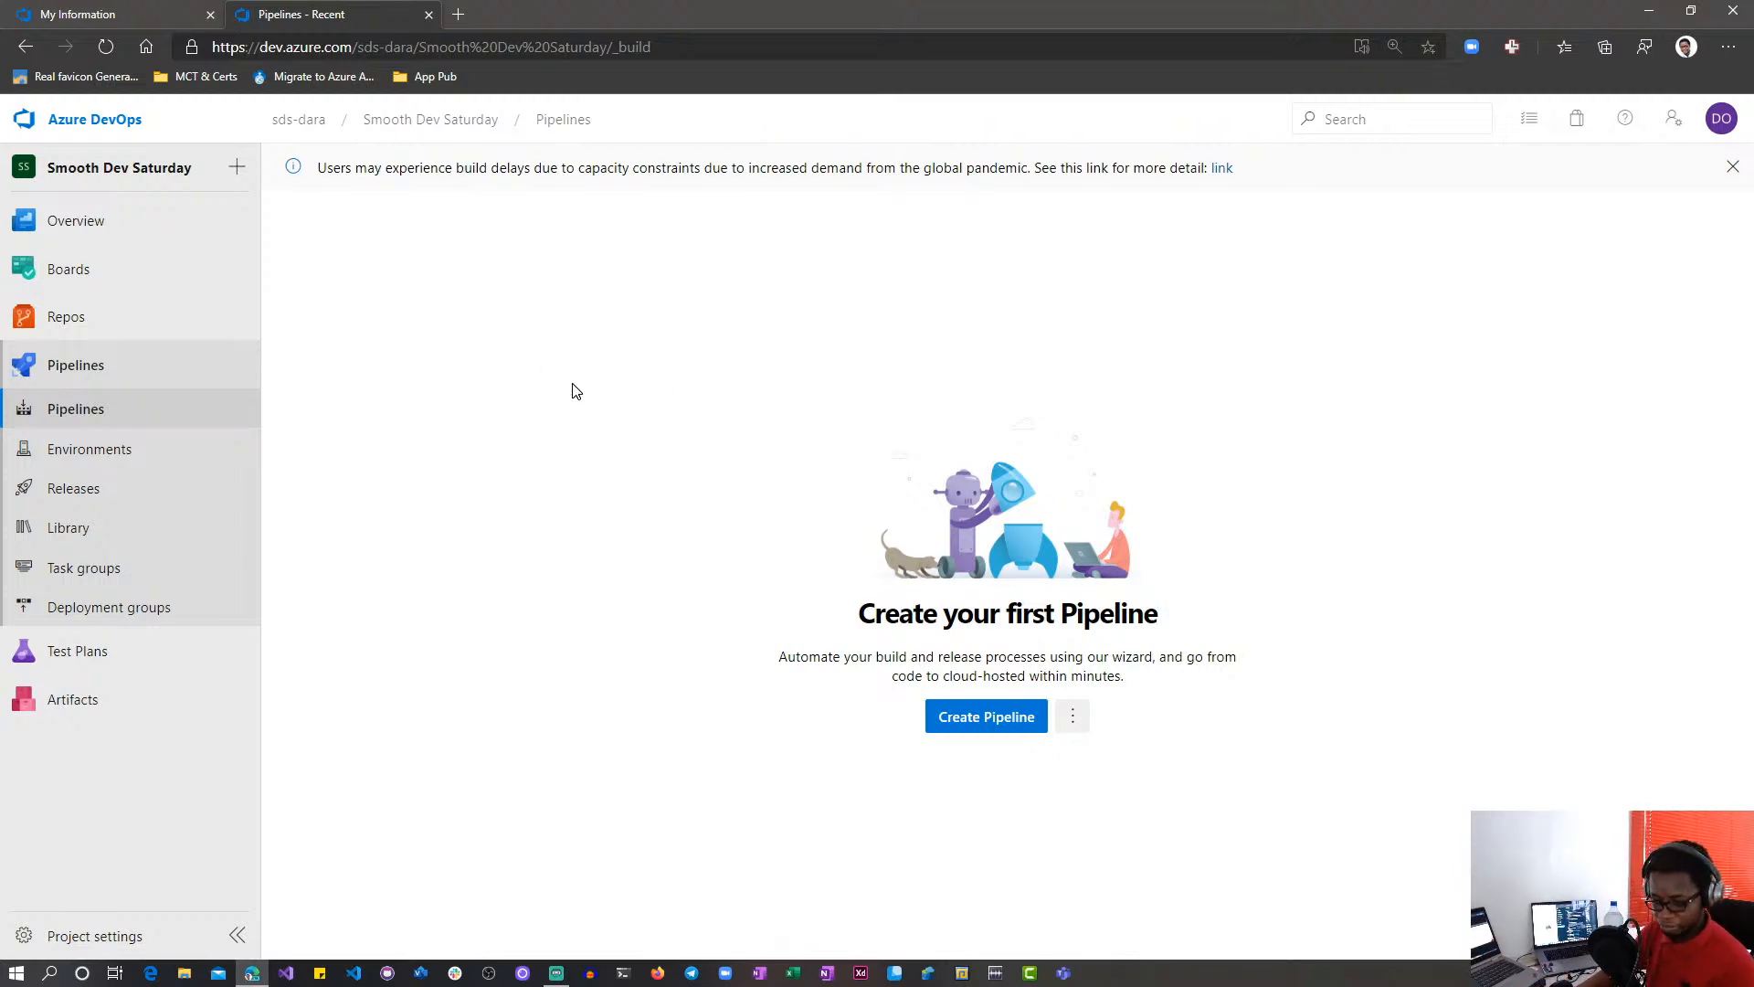
Open the WebApp repository on GitHub in a new browser tab and view the list of all its branches
key("ctrl+t")
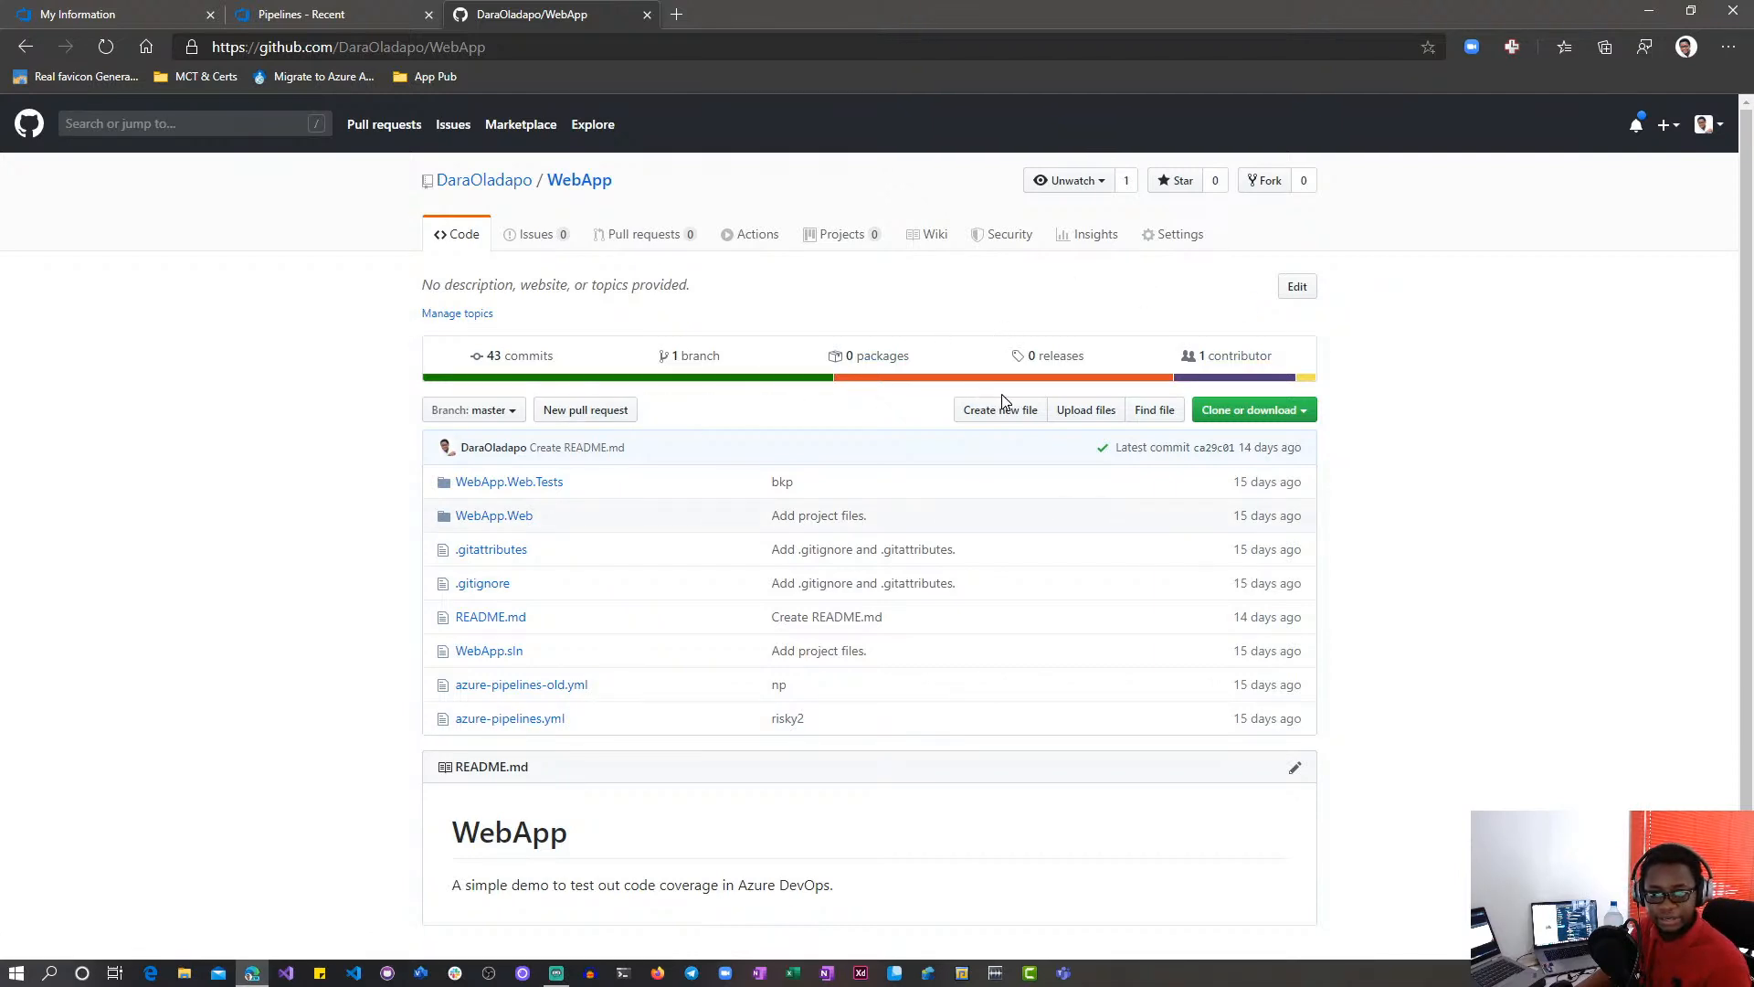
left_click(507, 413)
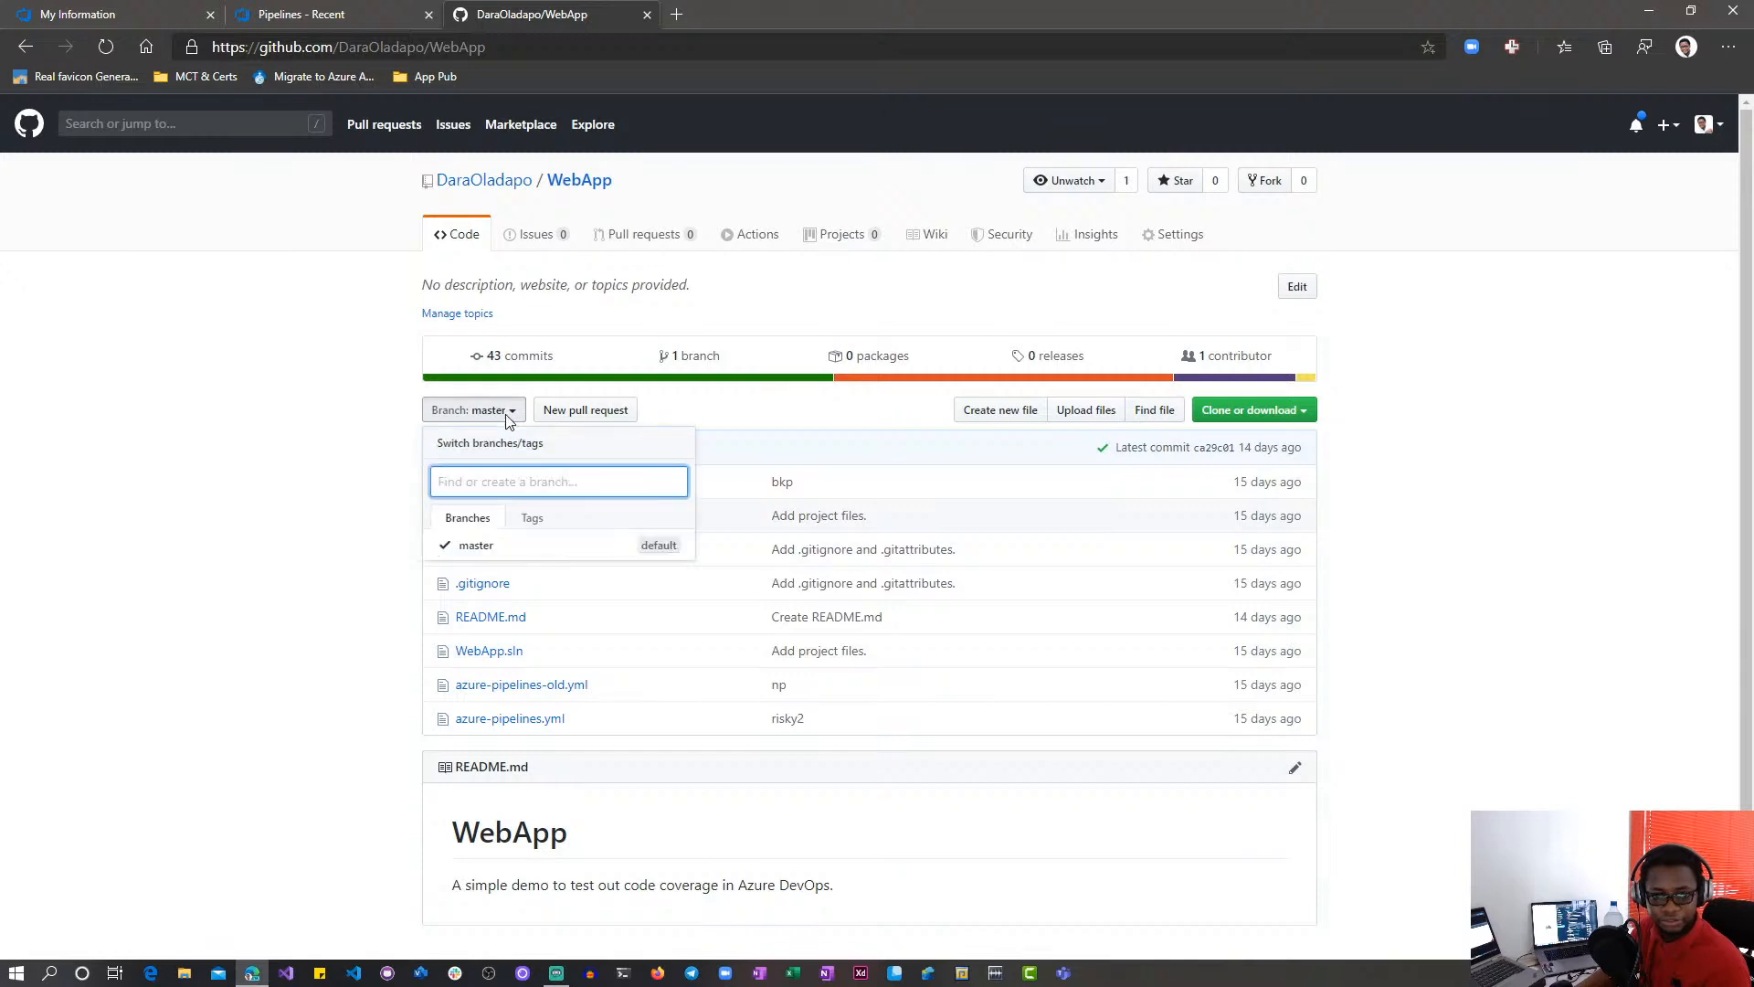
left_click(397, 441)
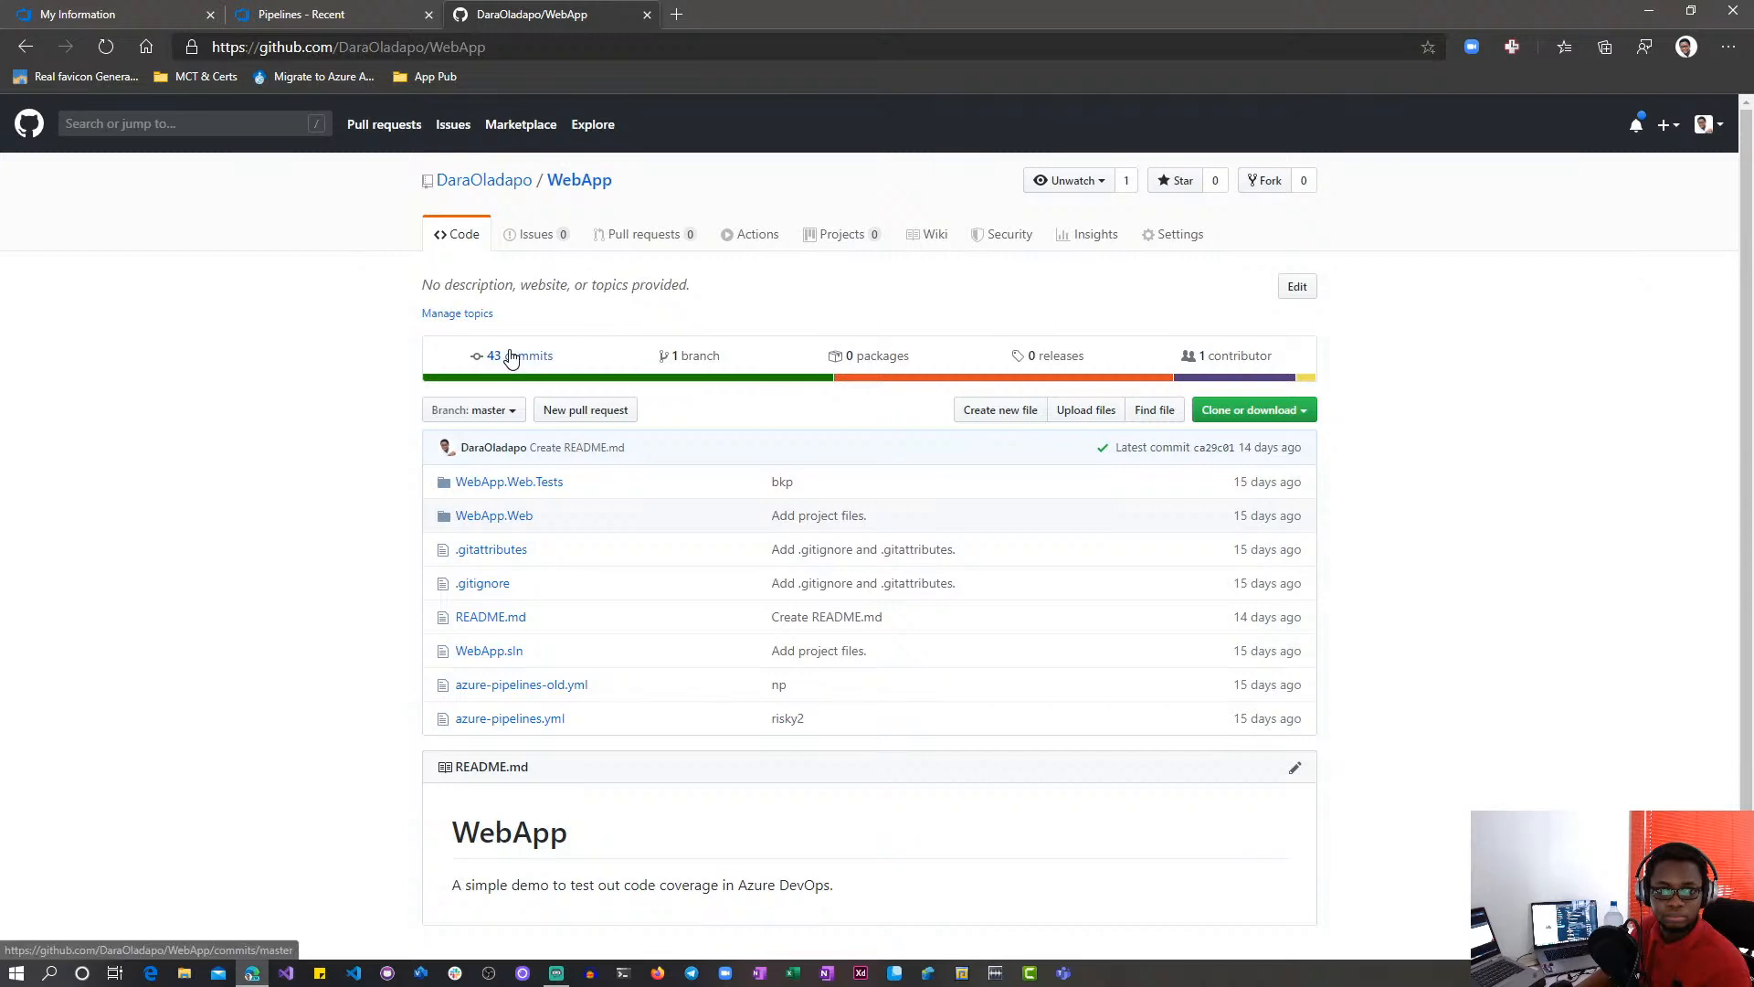
left_click(714, 356)
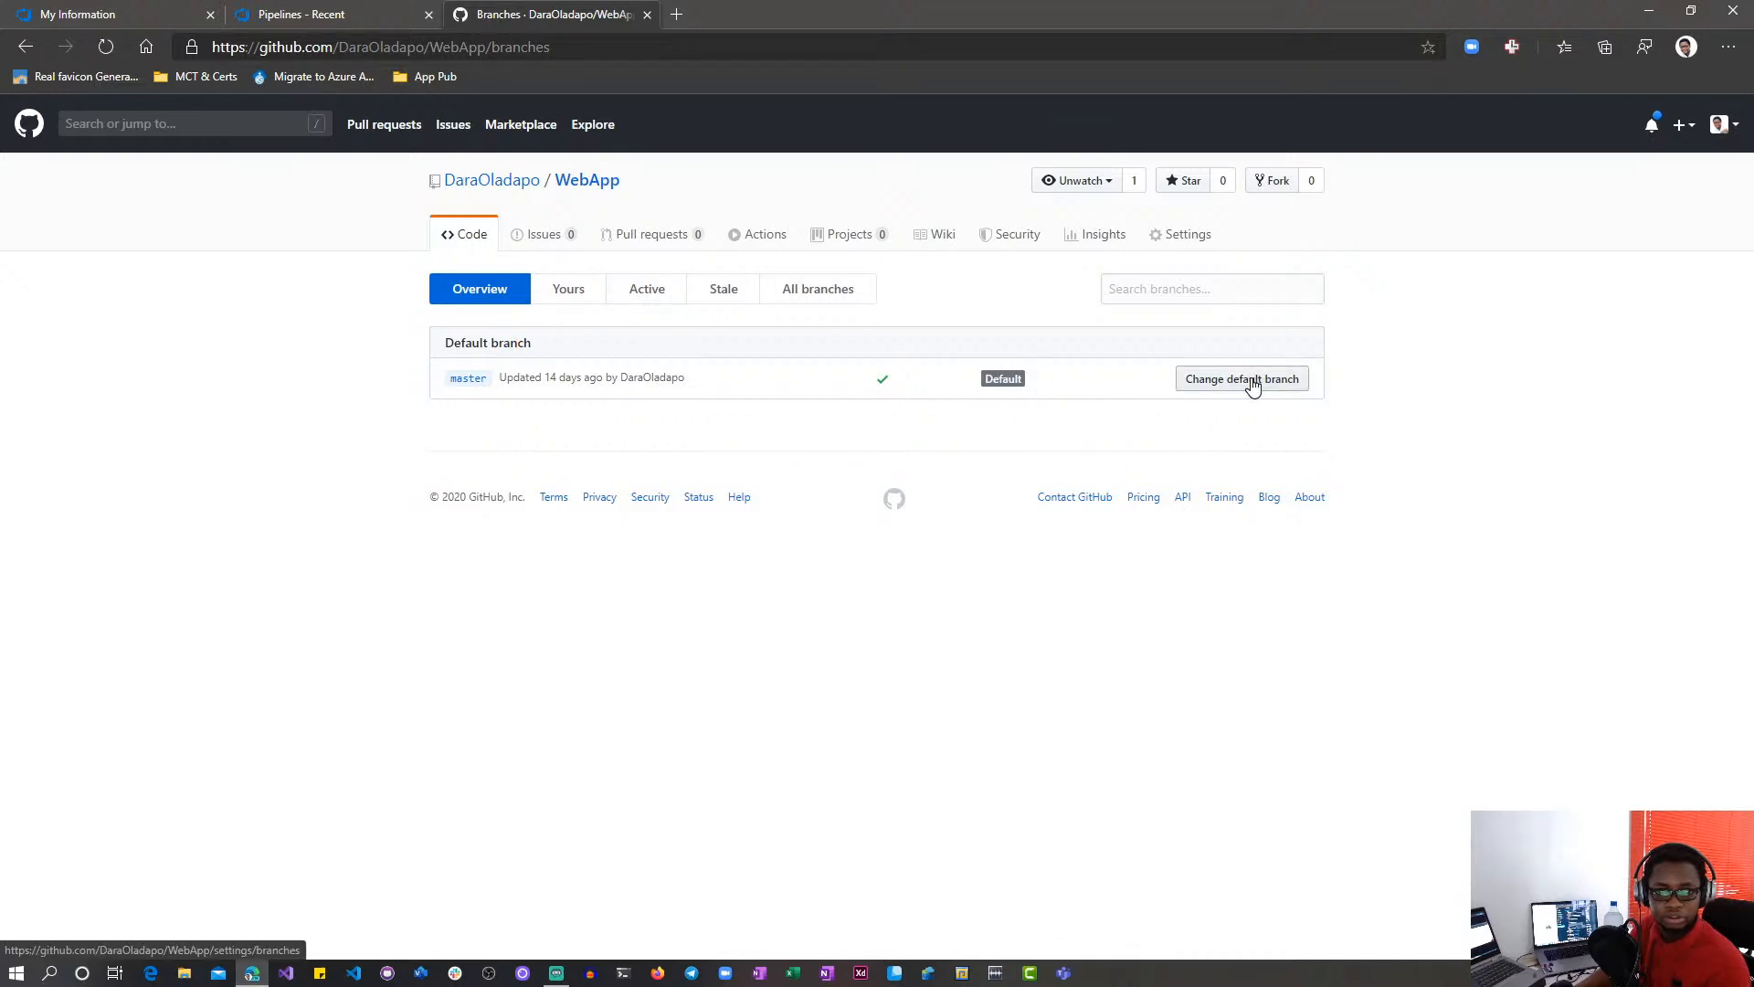
left_click(580, 292)
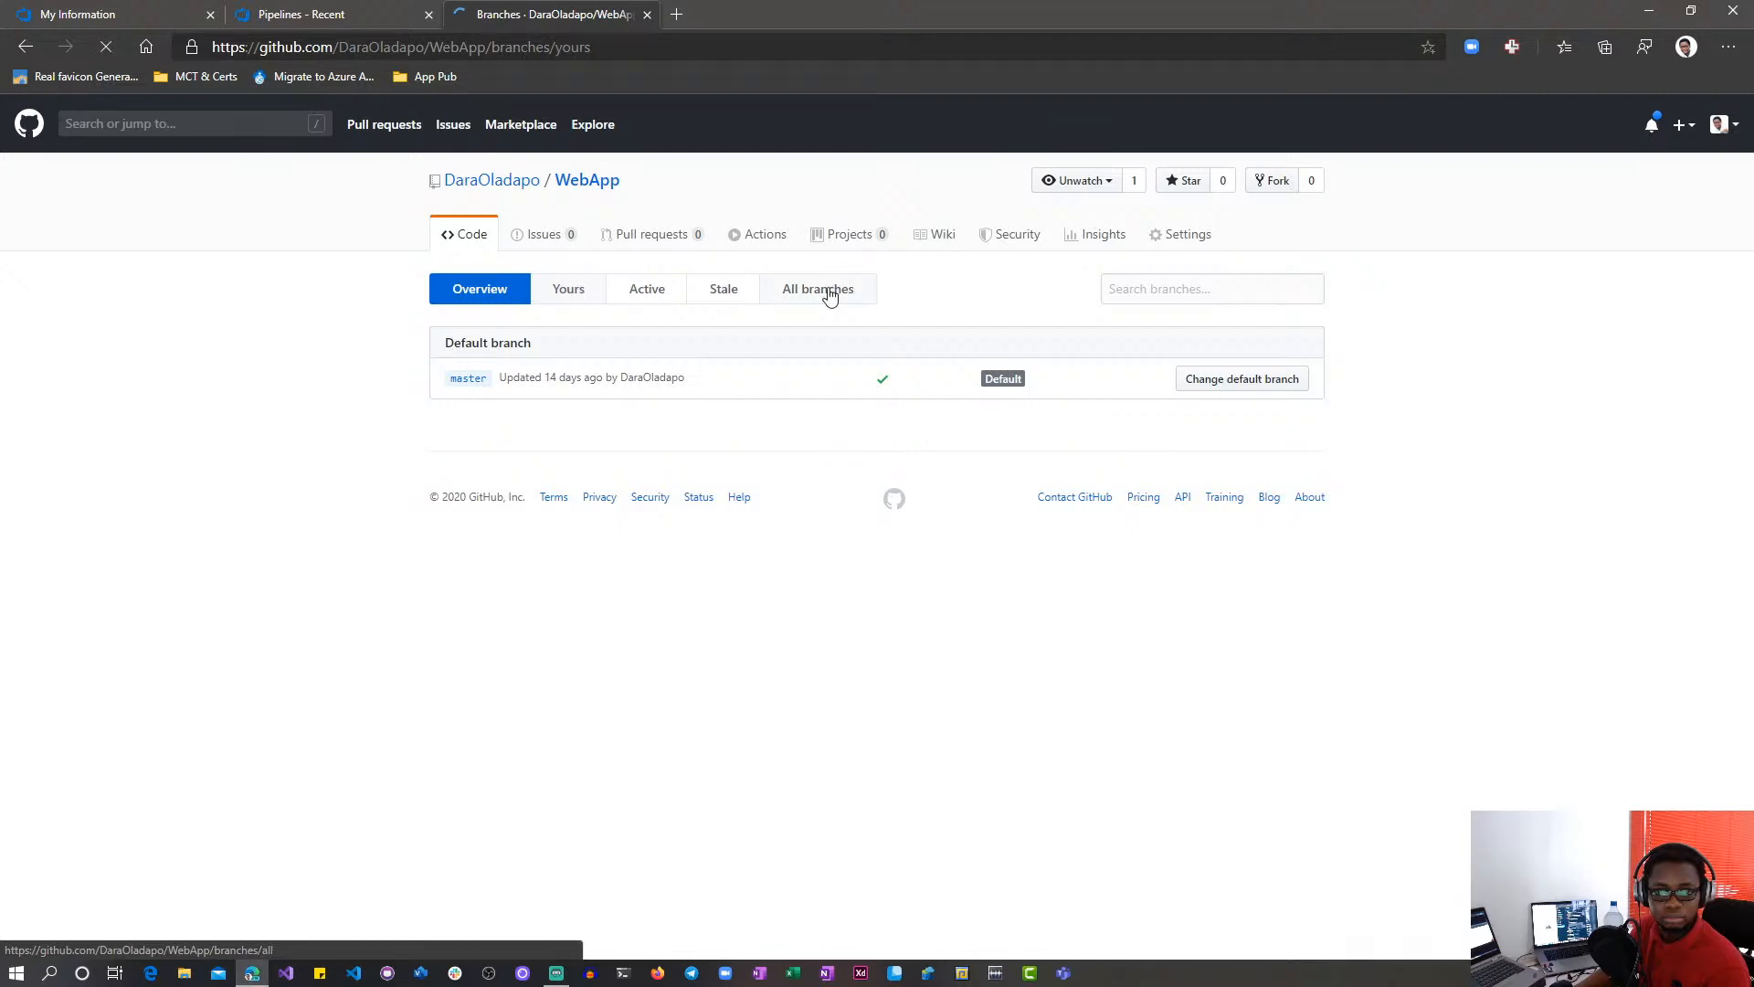
left_click(830, 293)
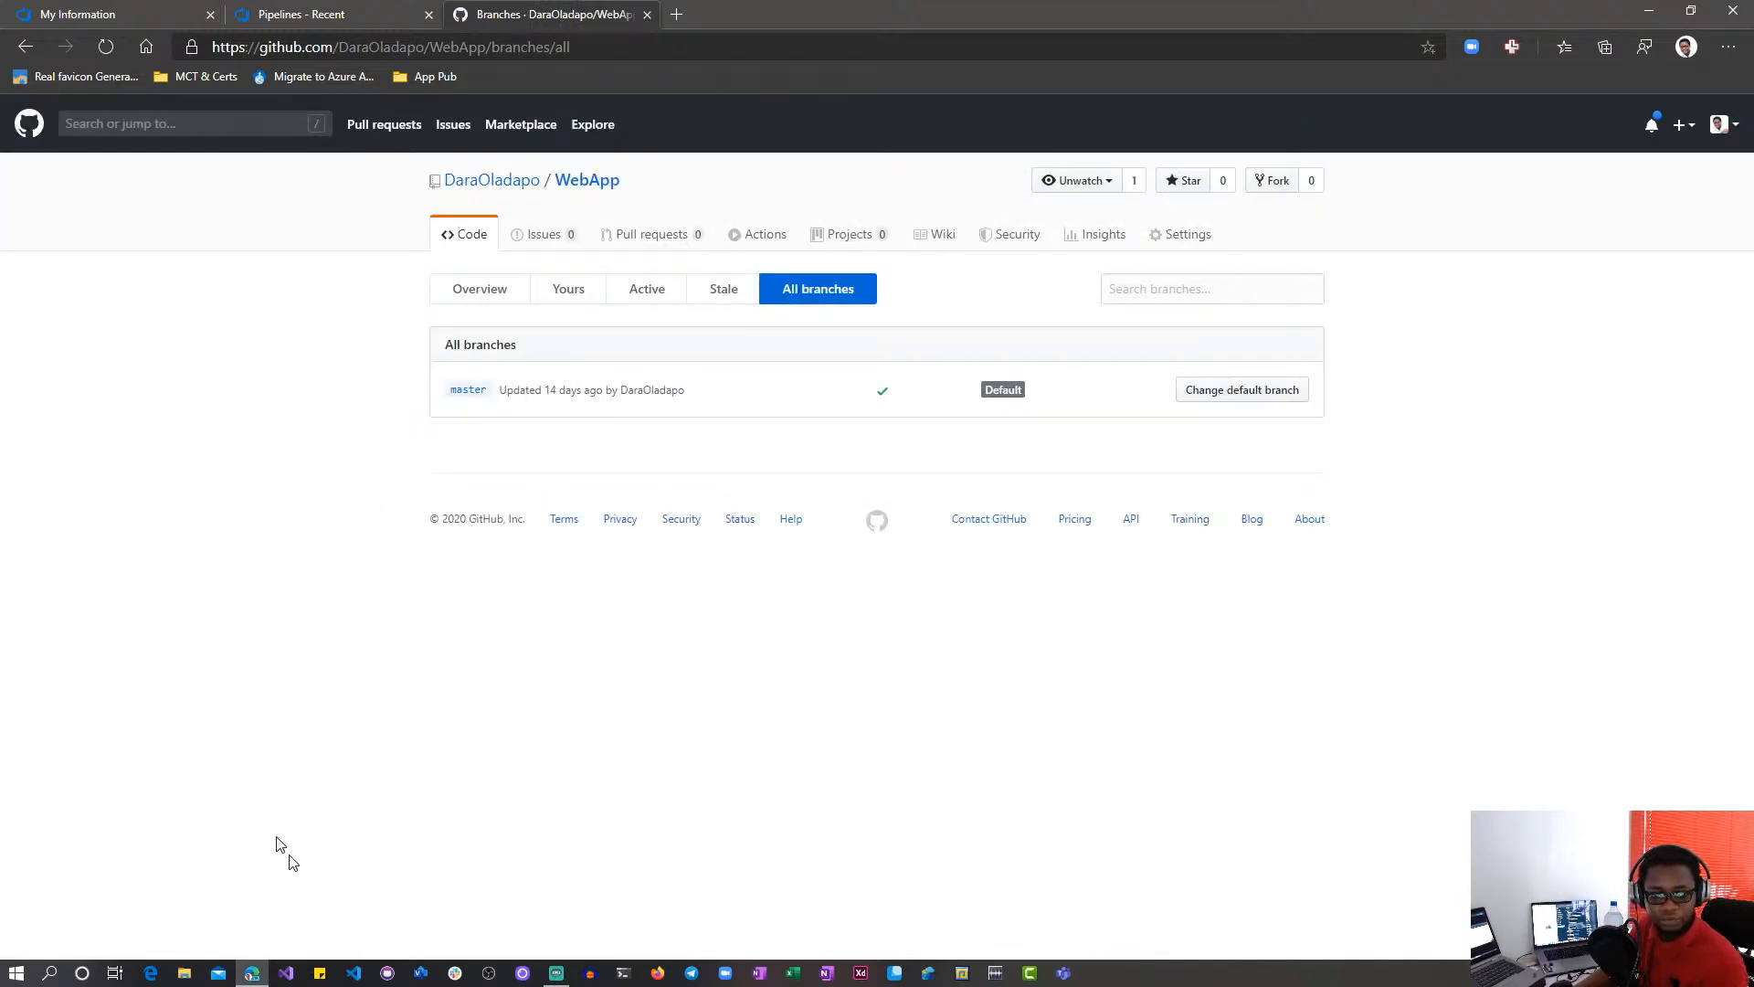
Find the local WebApp project folder in File Explorer and open it in Visual Studio Code
left_click(354, 975)
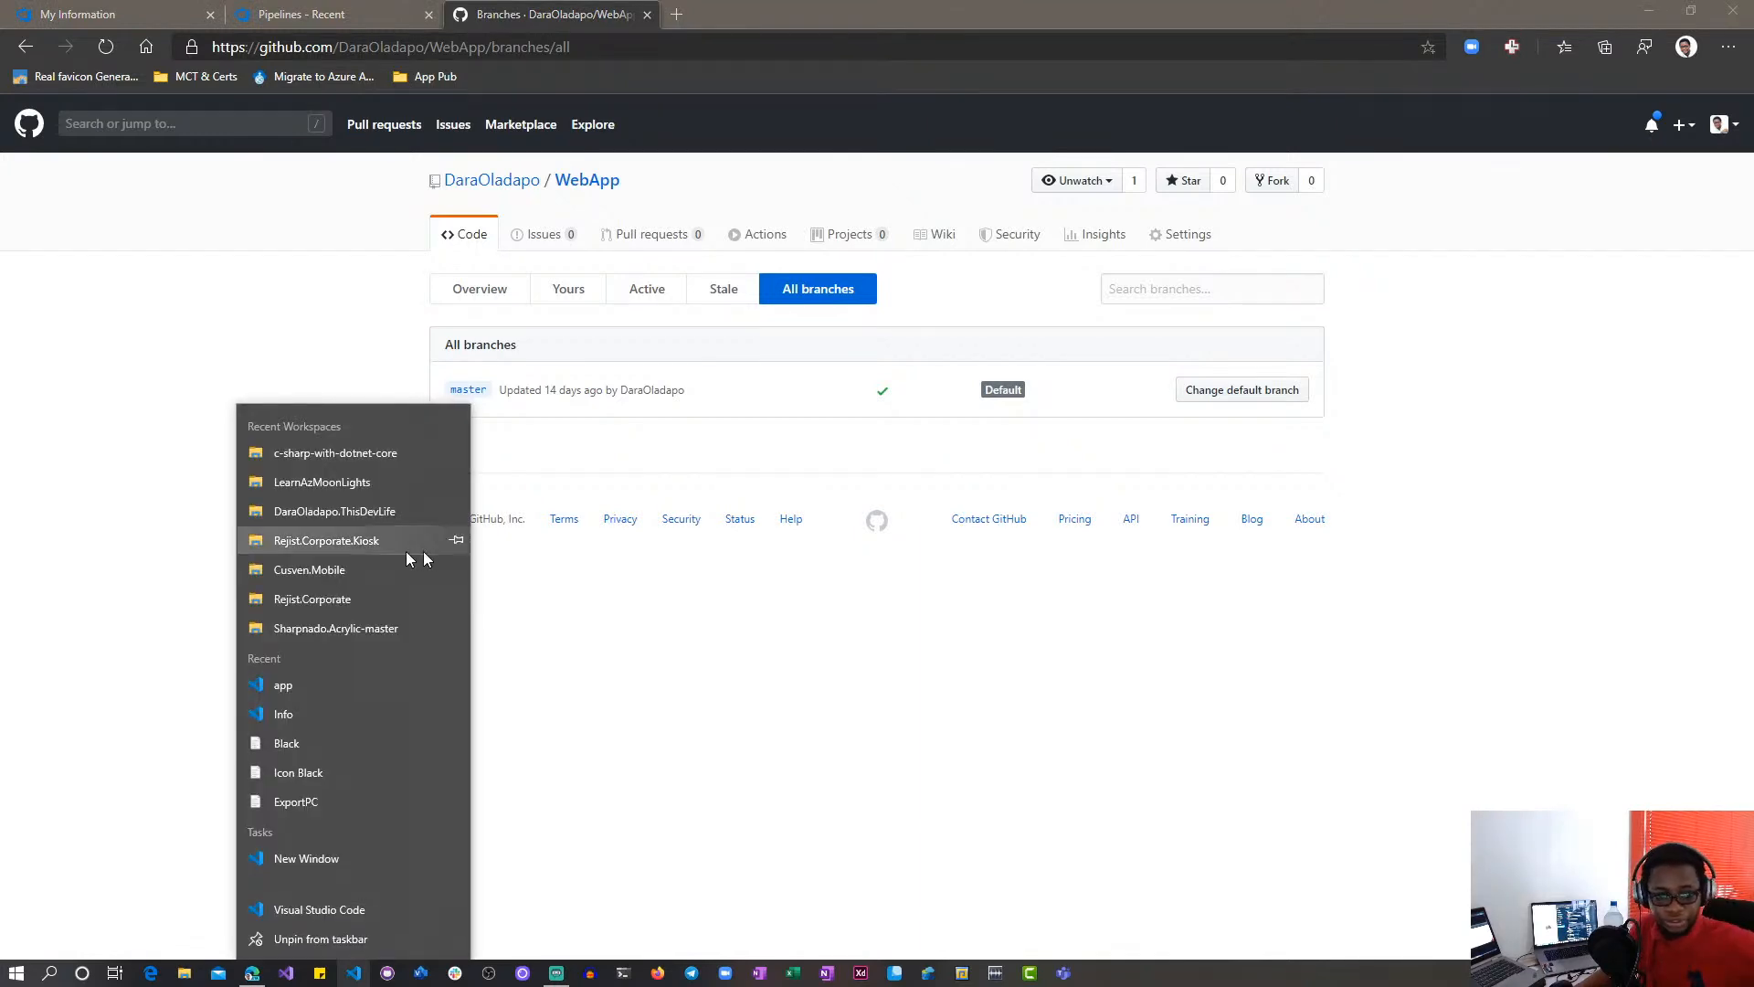
left_click(343, 607)
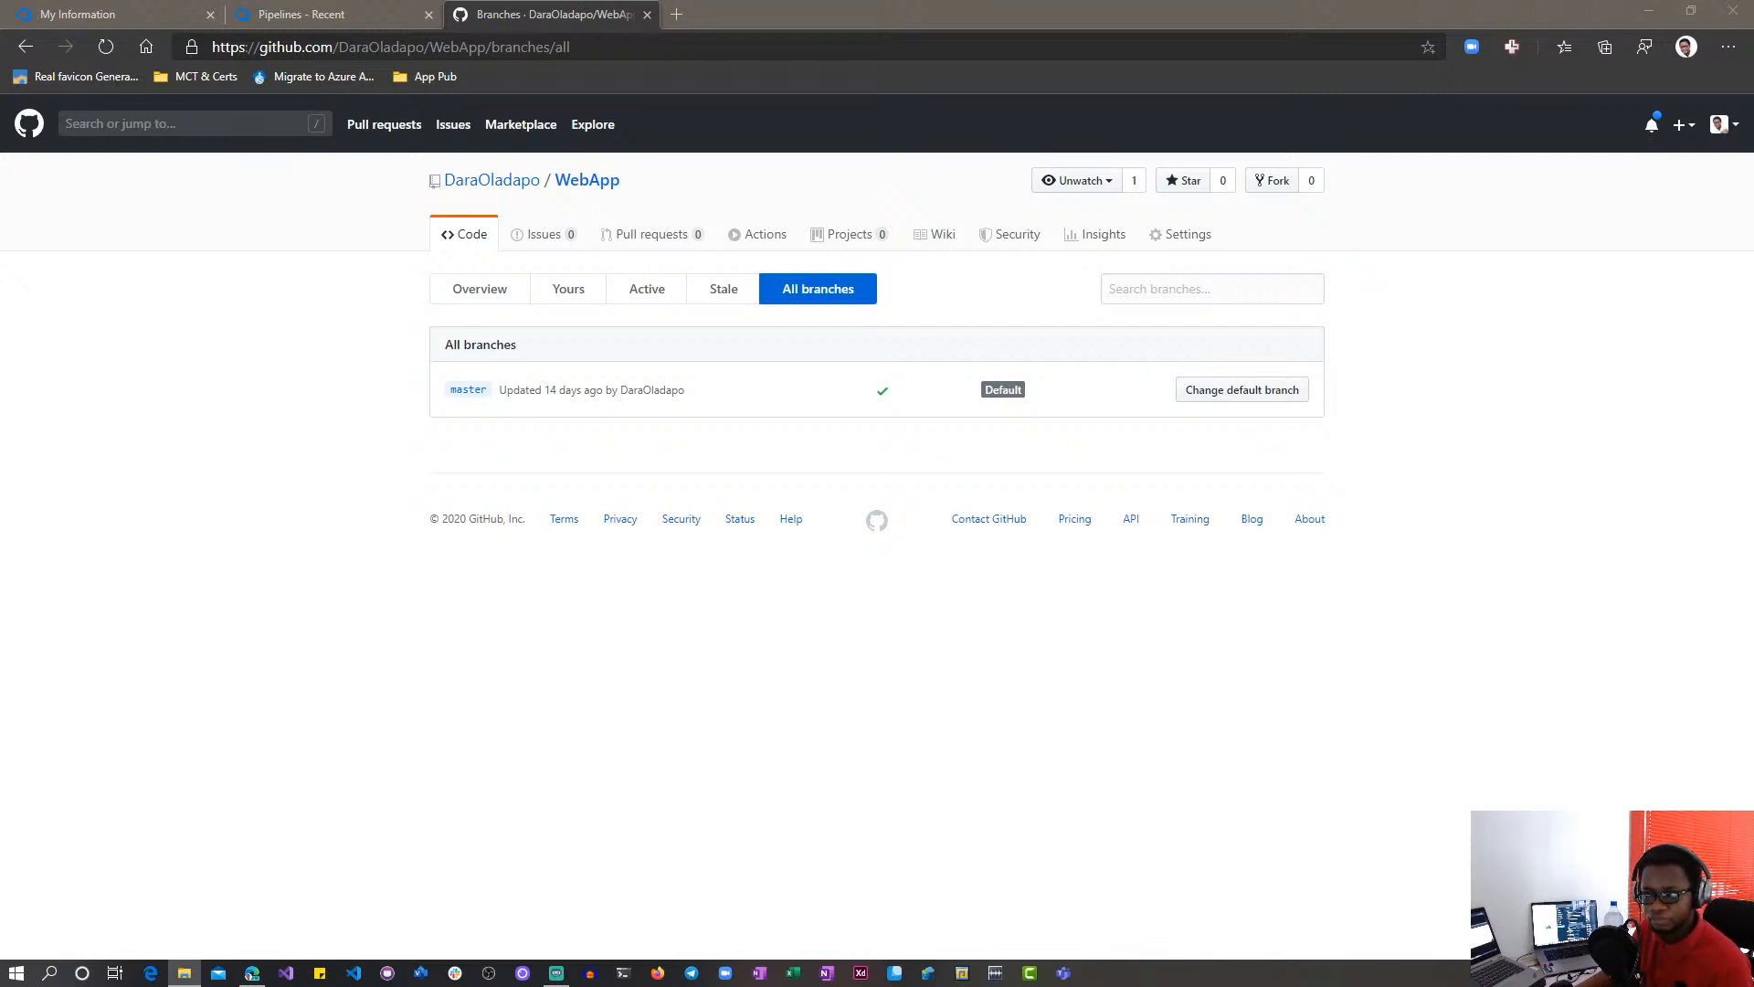
left_click_drag(1753, 205, 749, 207)
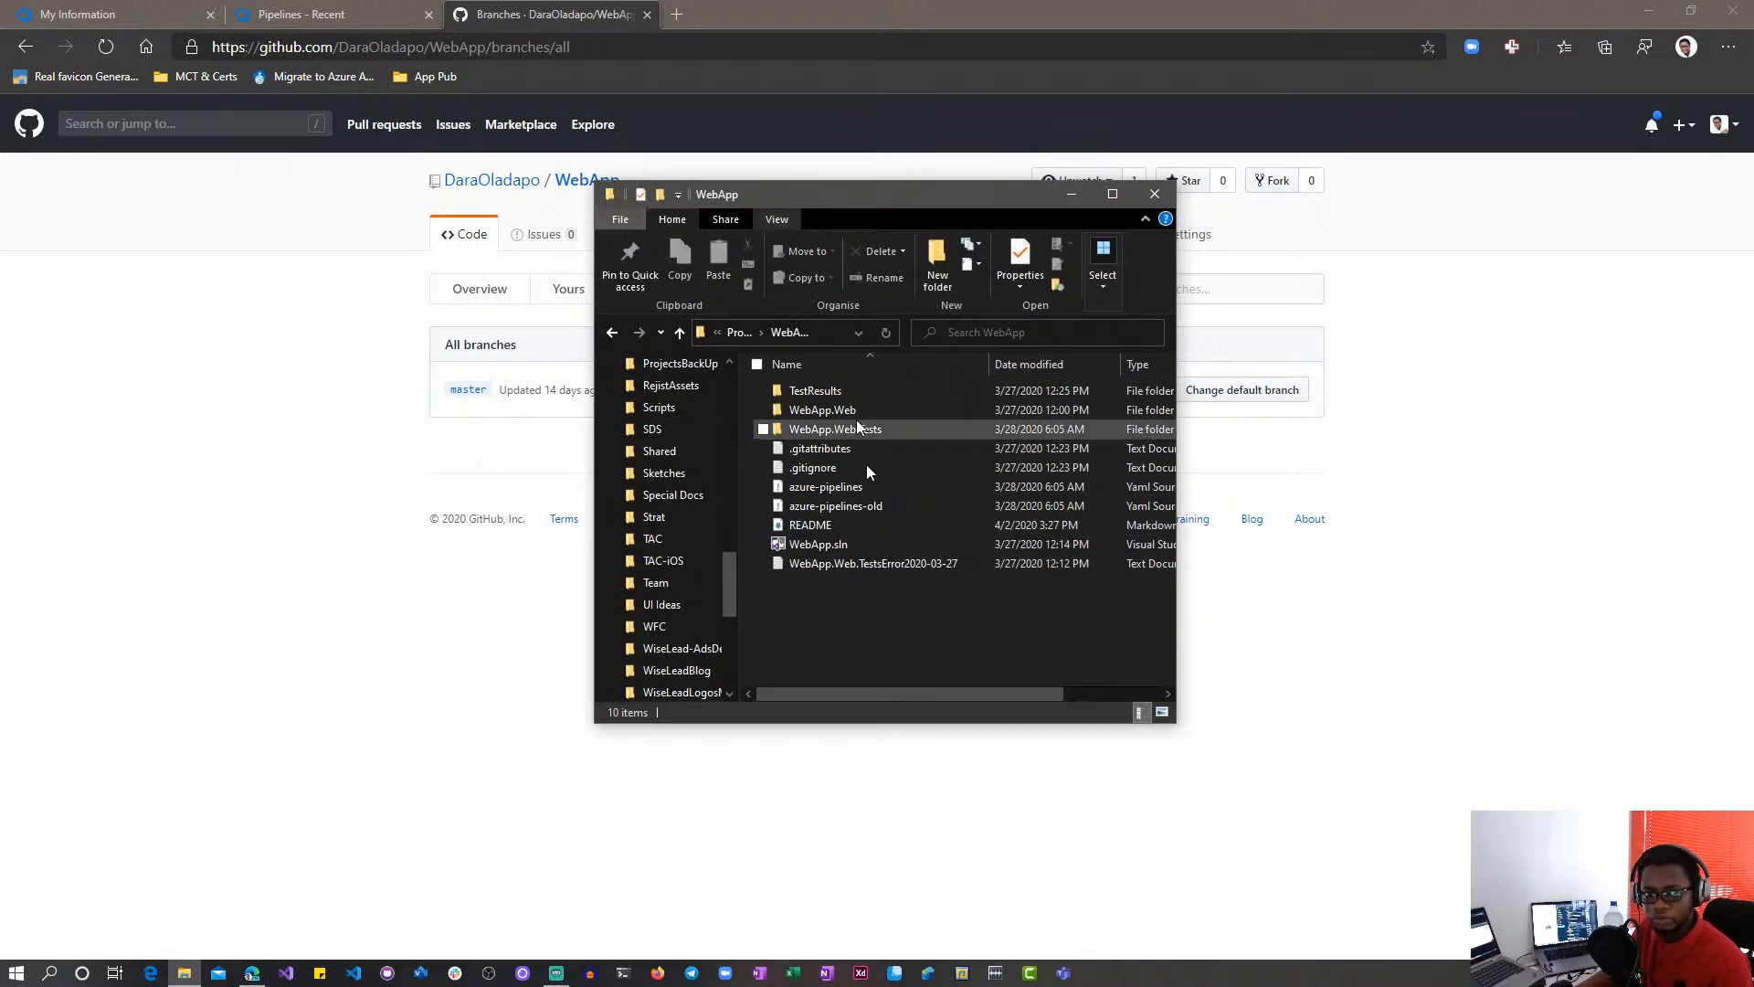
right_click(855, 633)
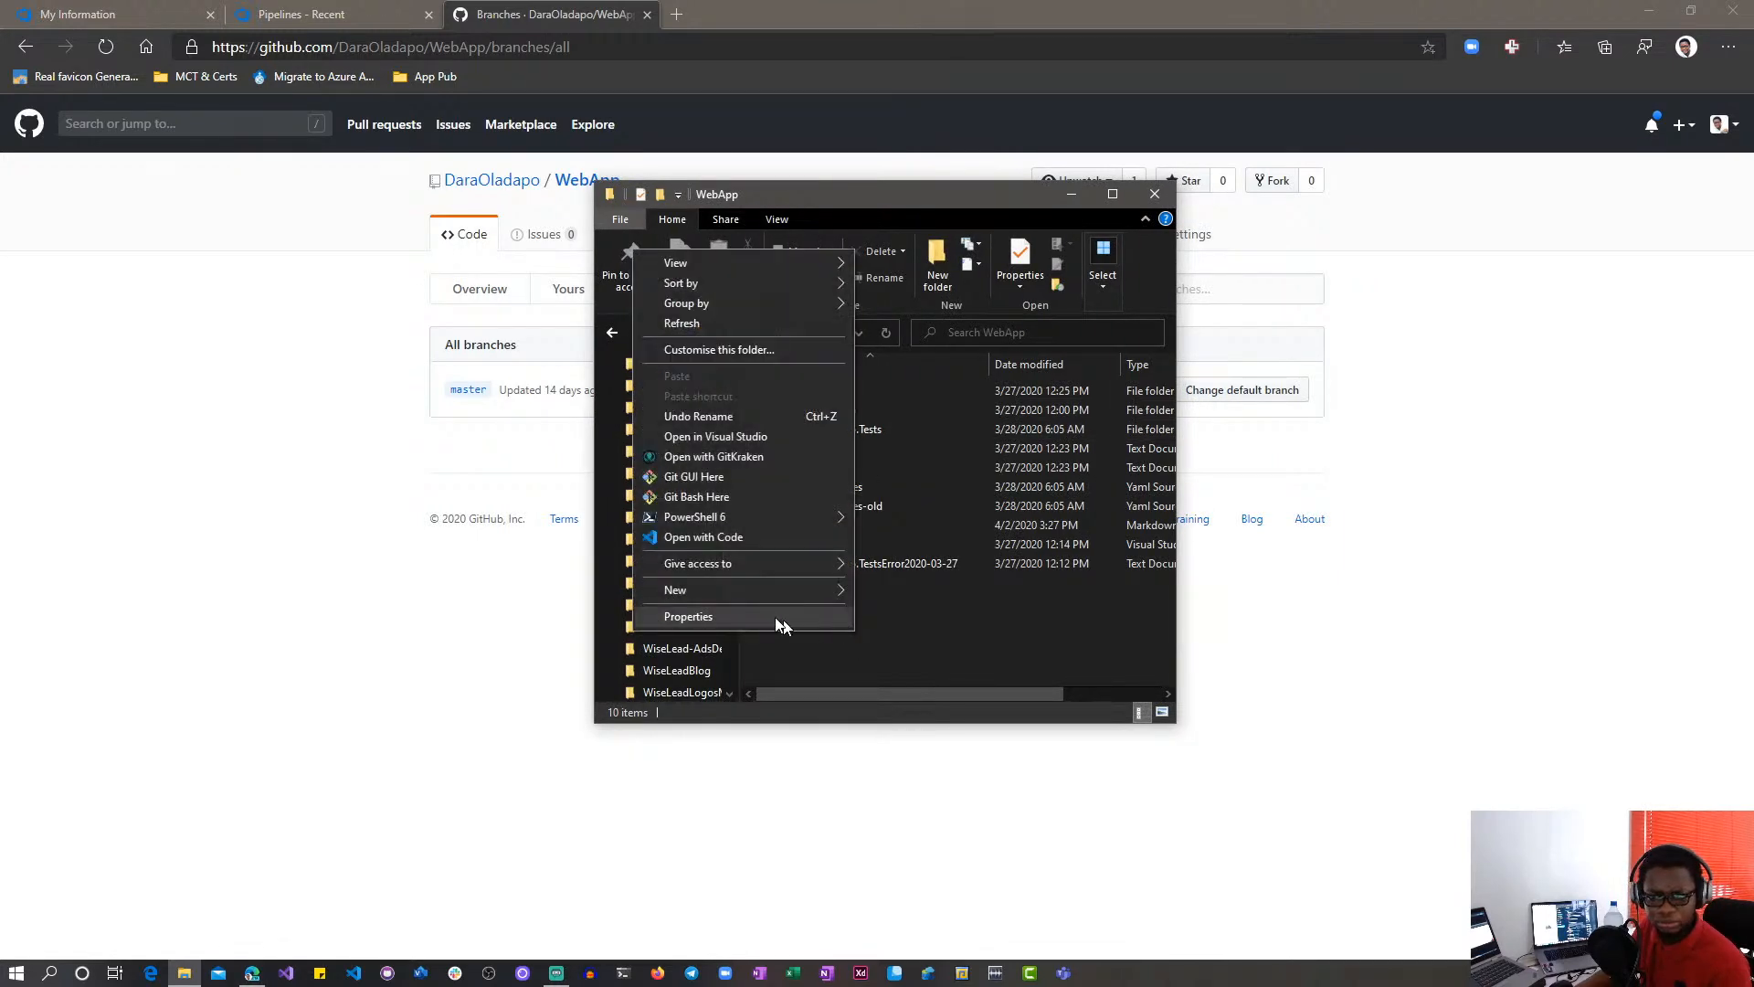
left_click(724, 537)
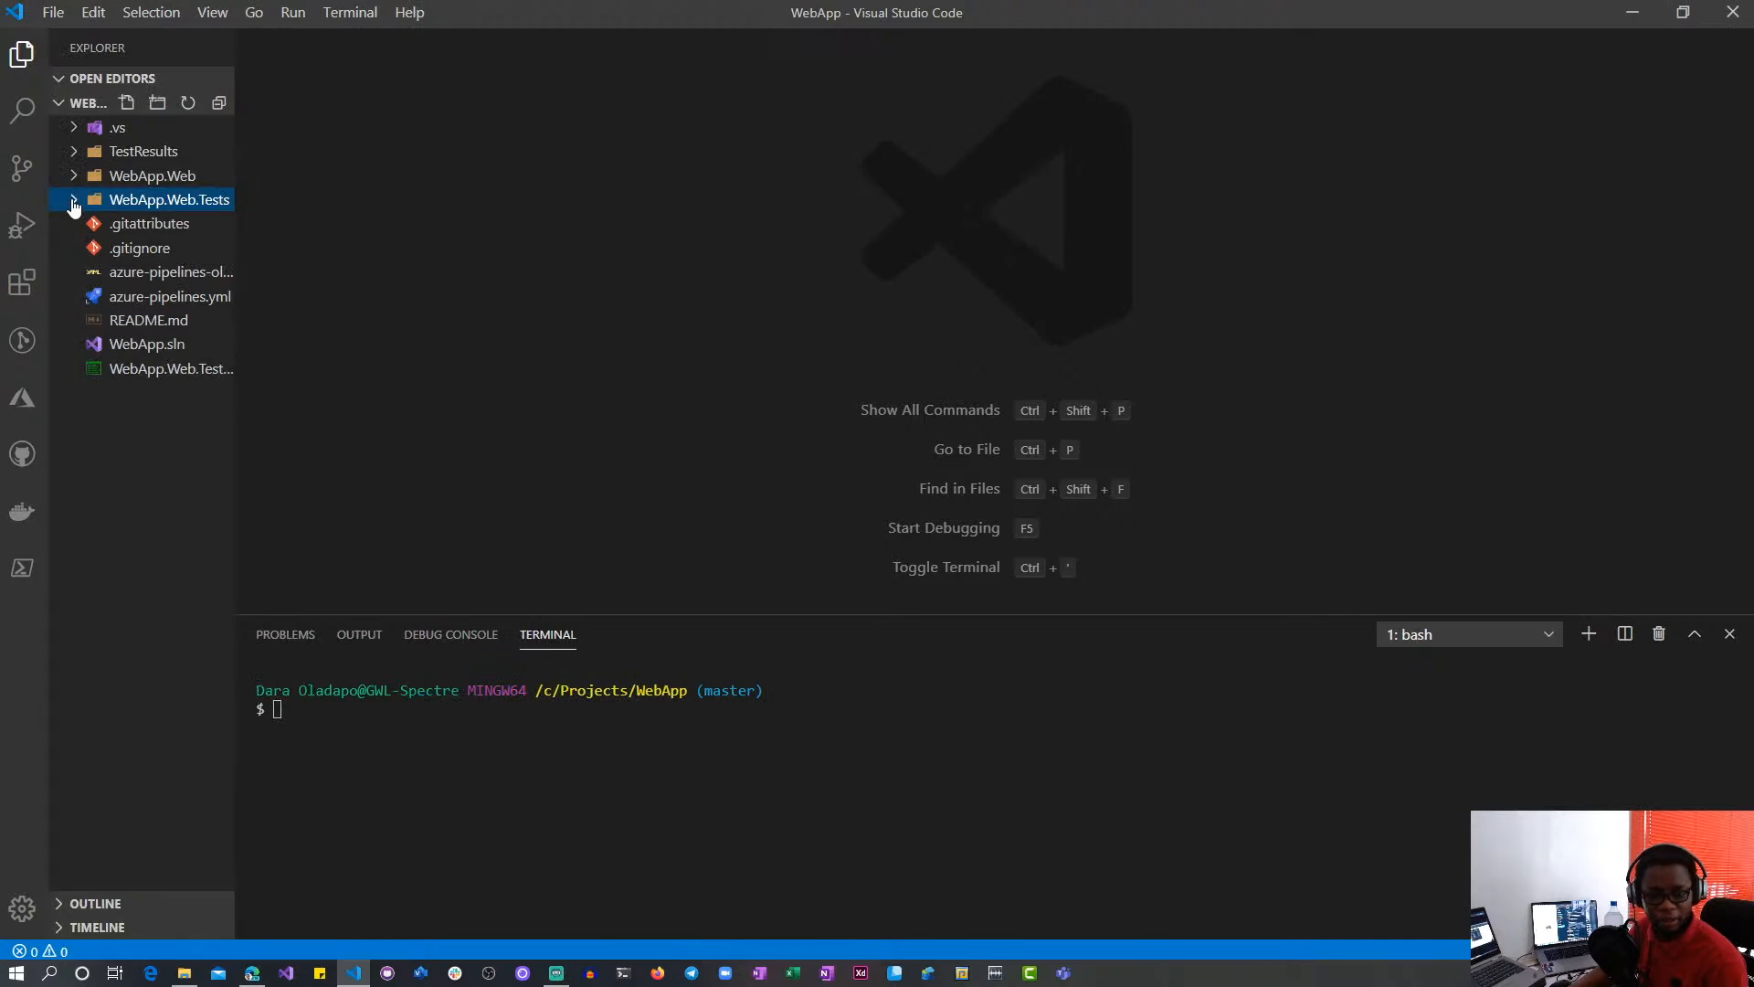
Create a Git branch named sds in the WebApp repository with git branch sds
left_click(475, 731)
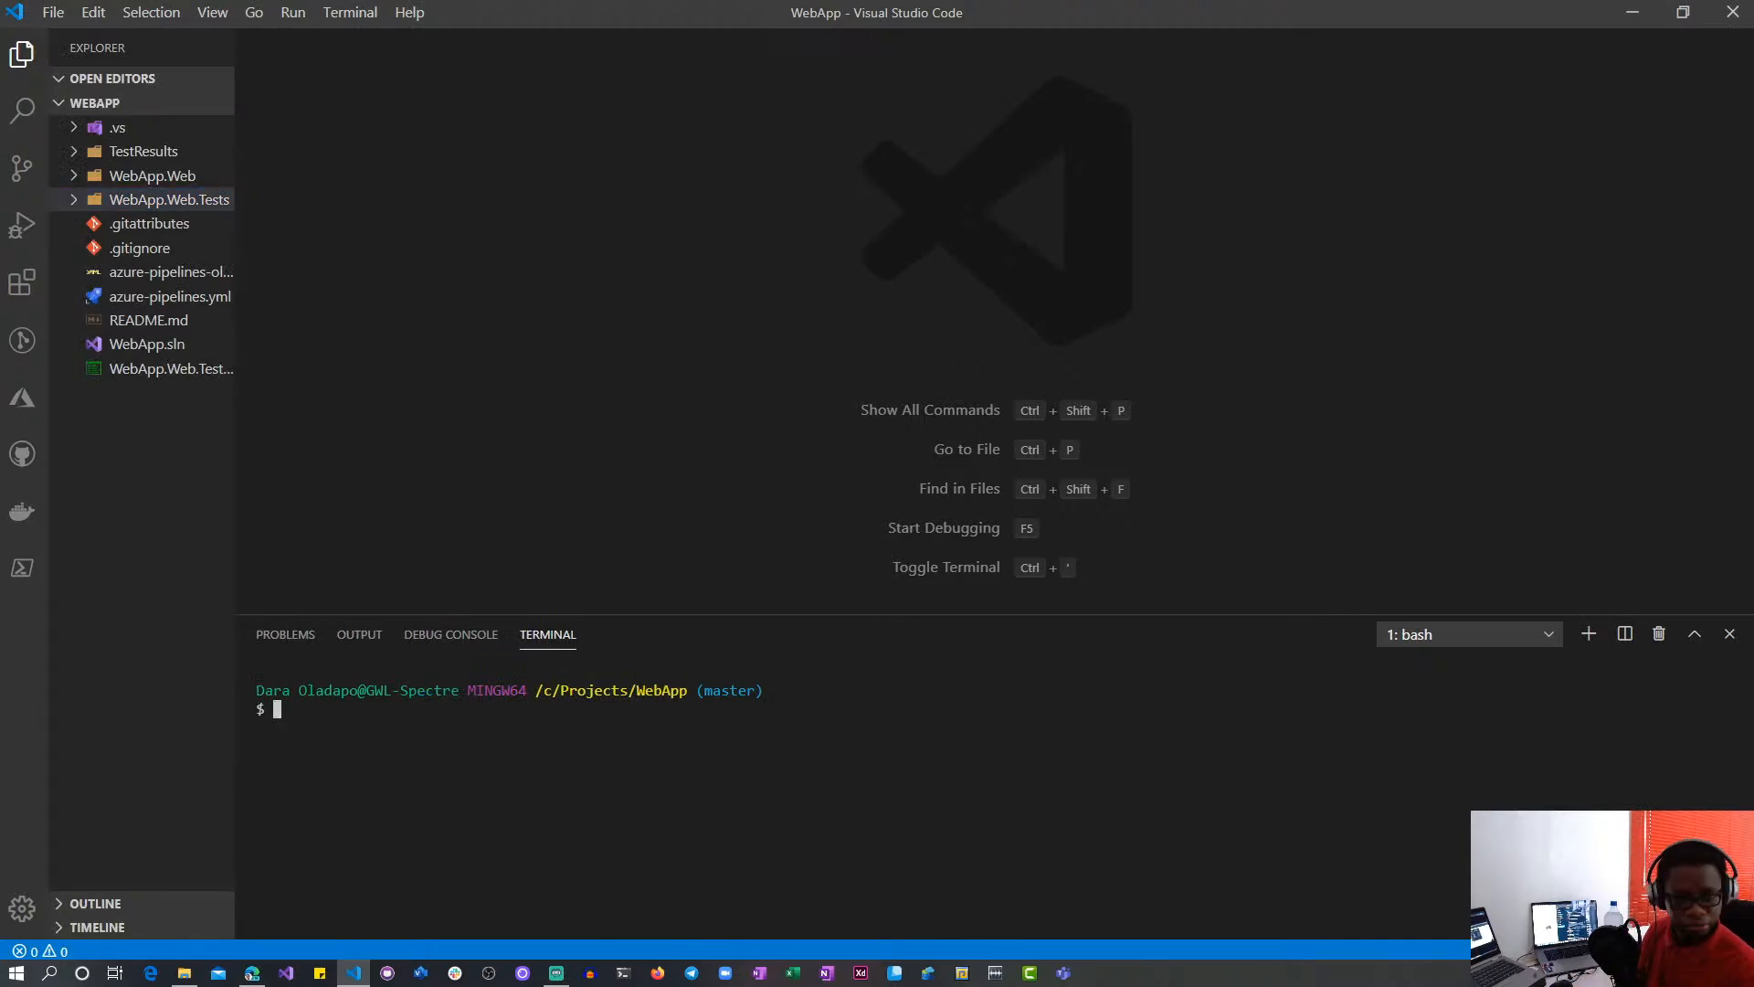
type("git ")
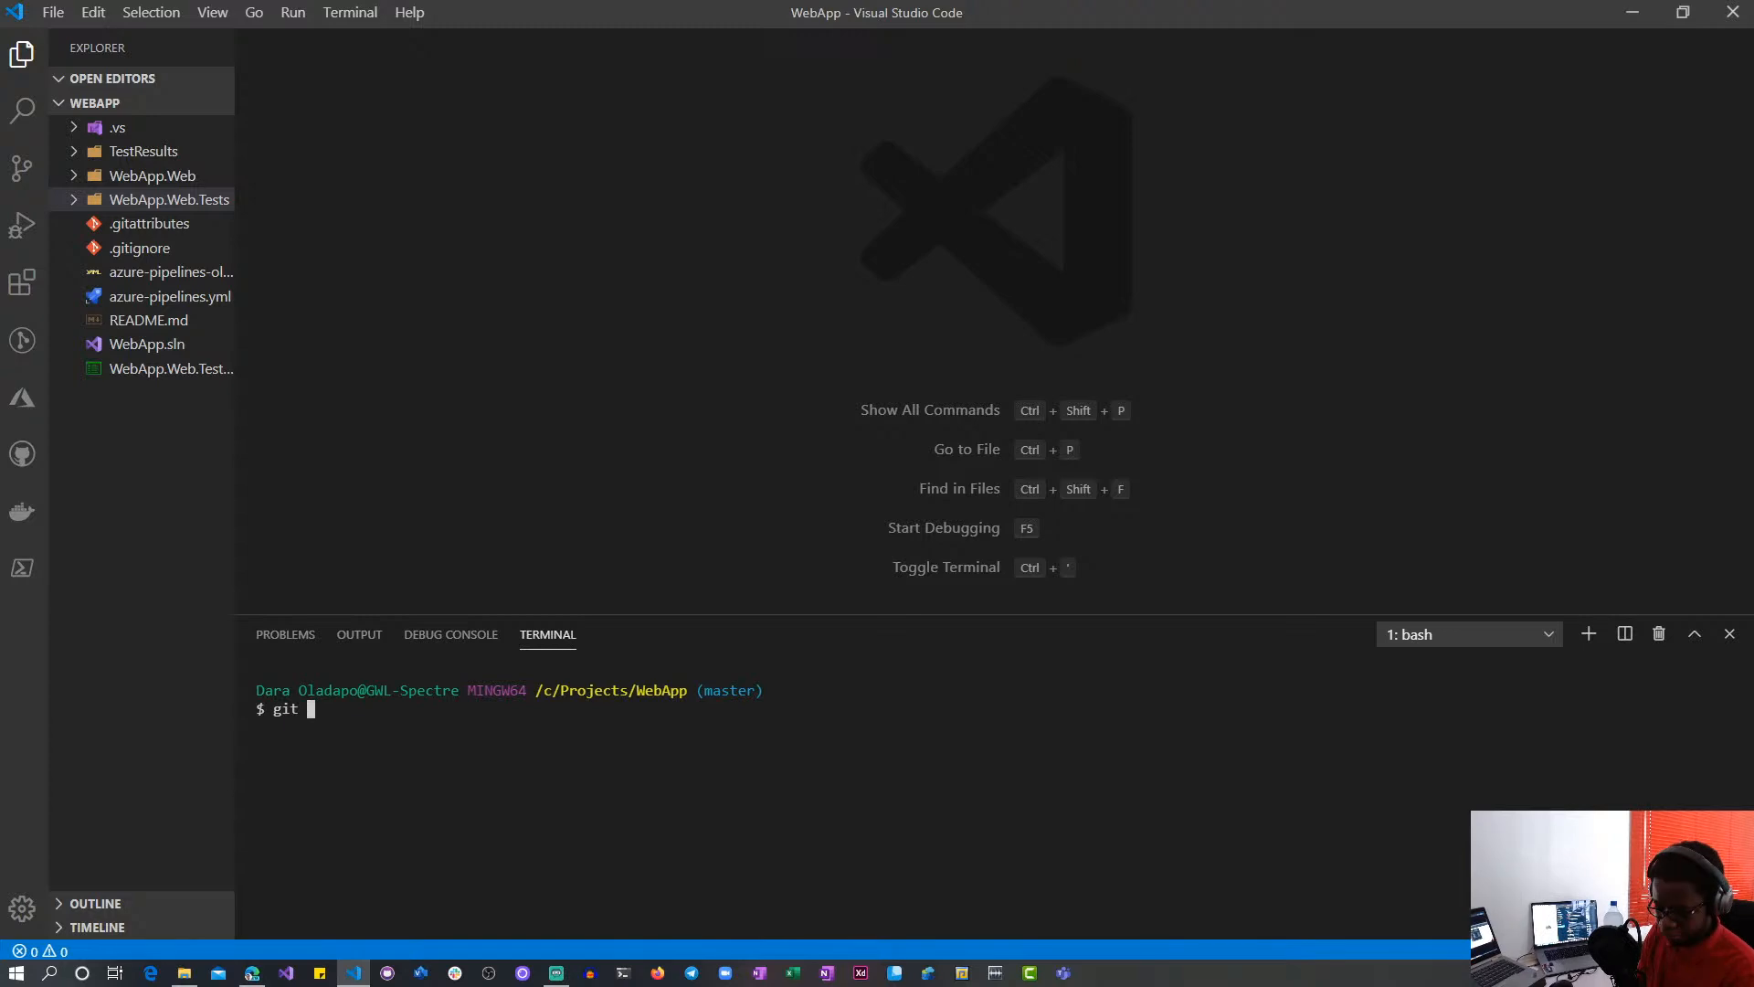
type("branch")
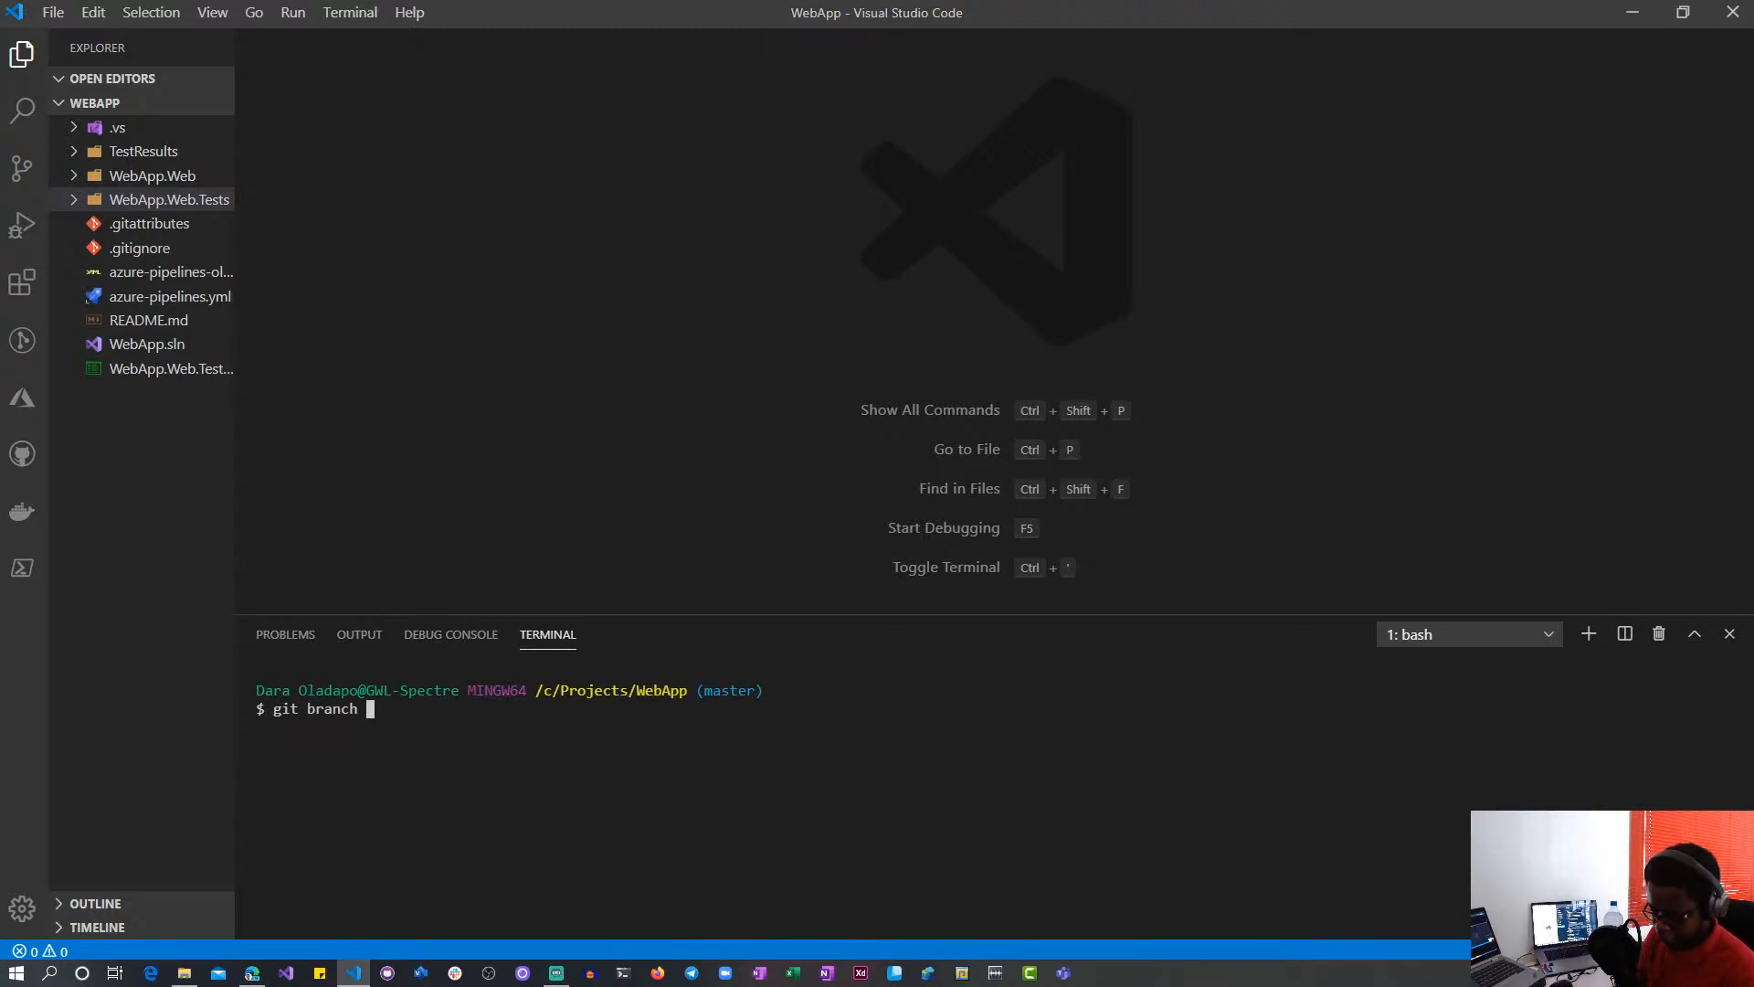
type("sds")
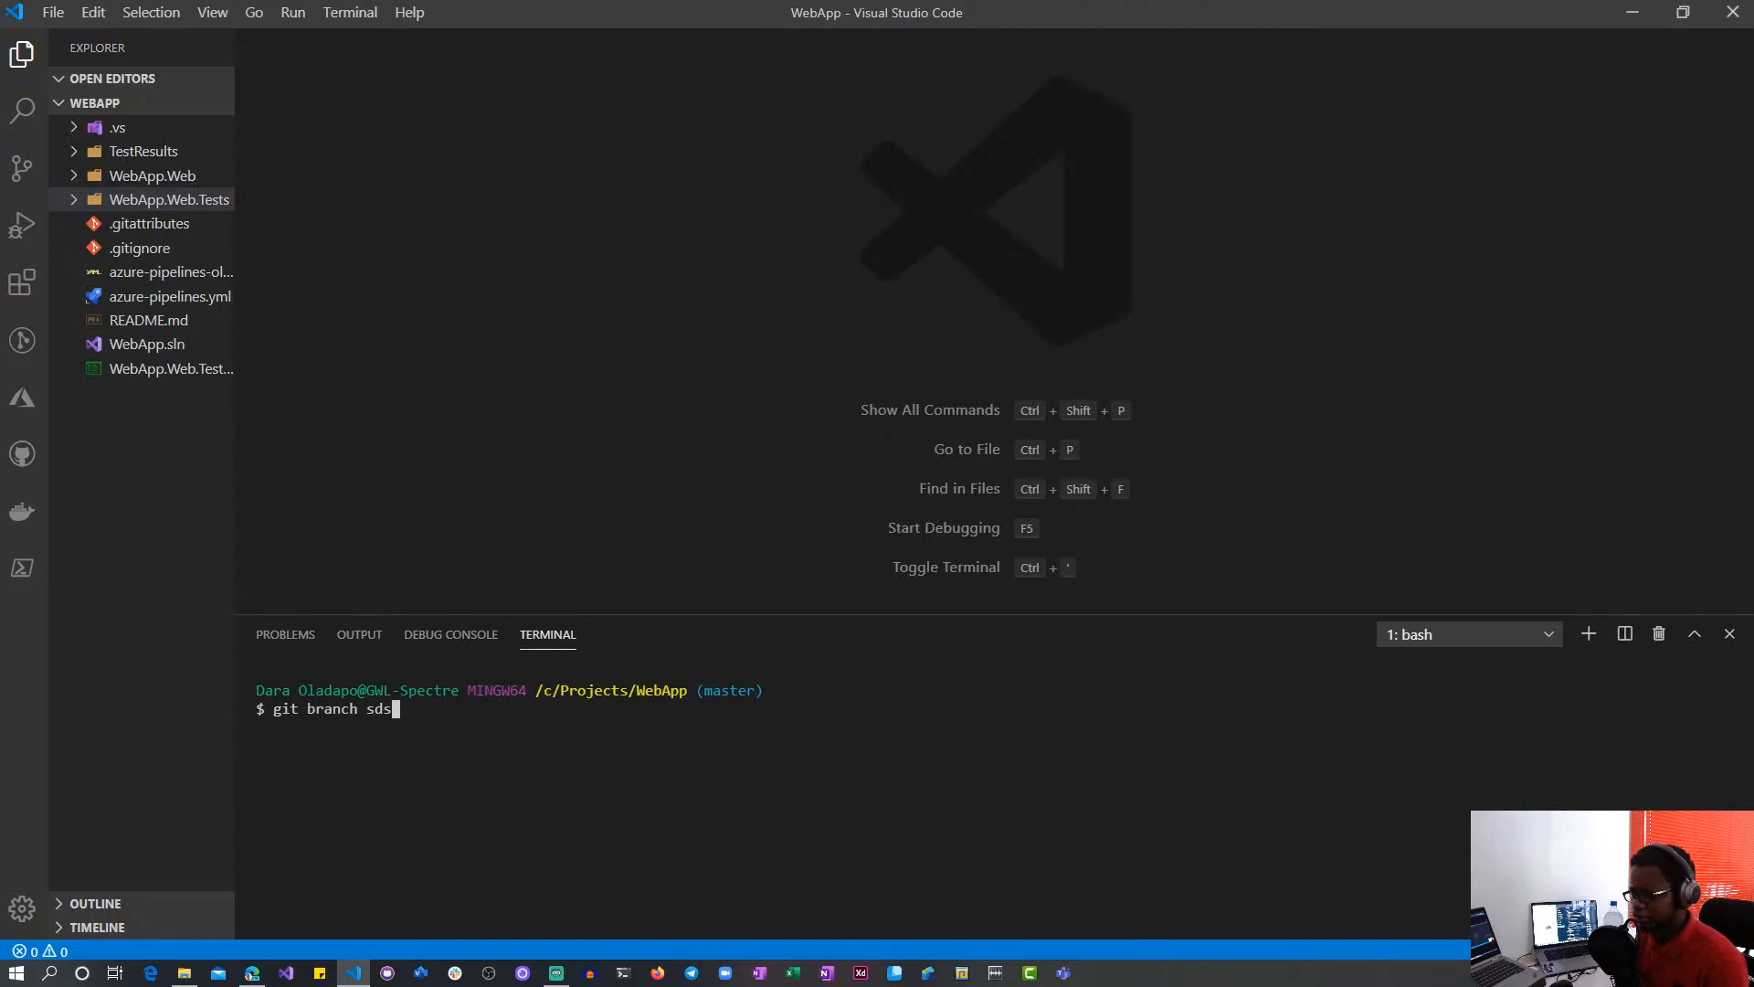
key("Return")
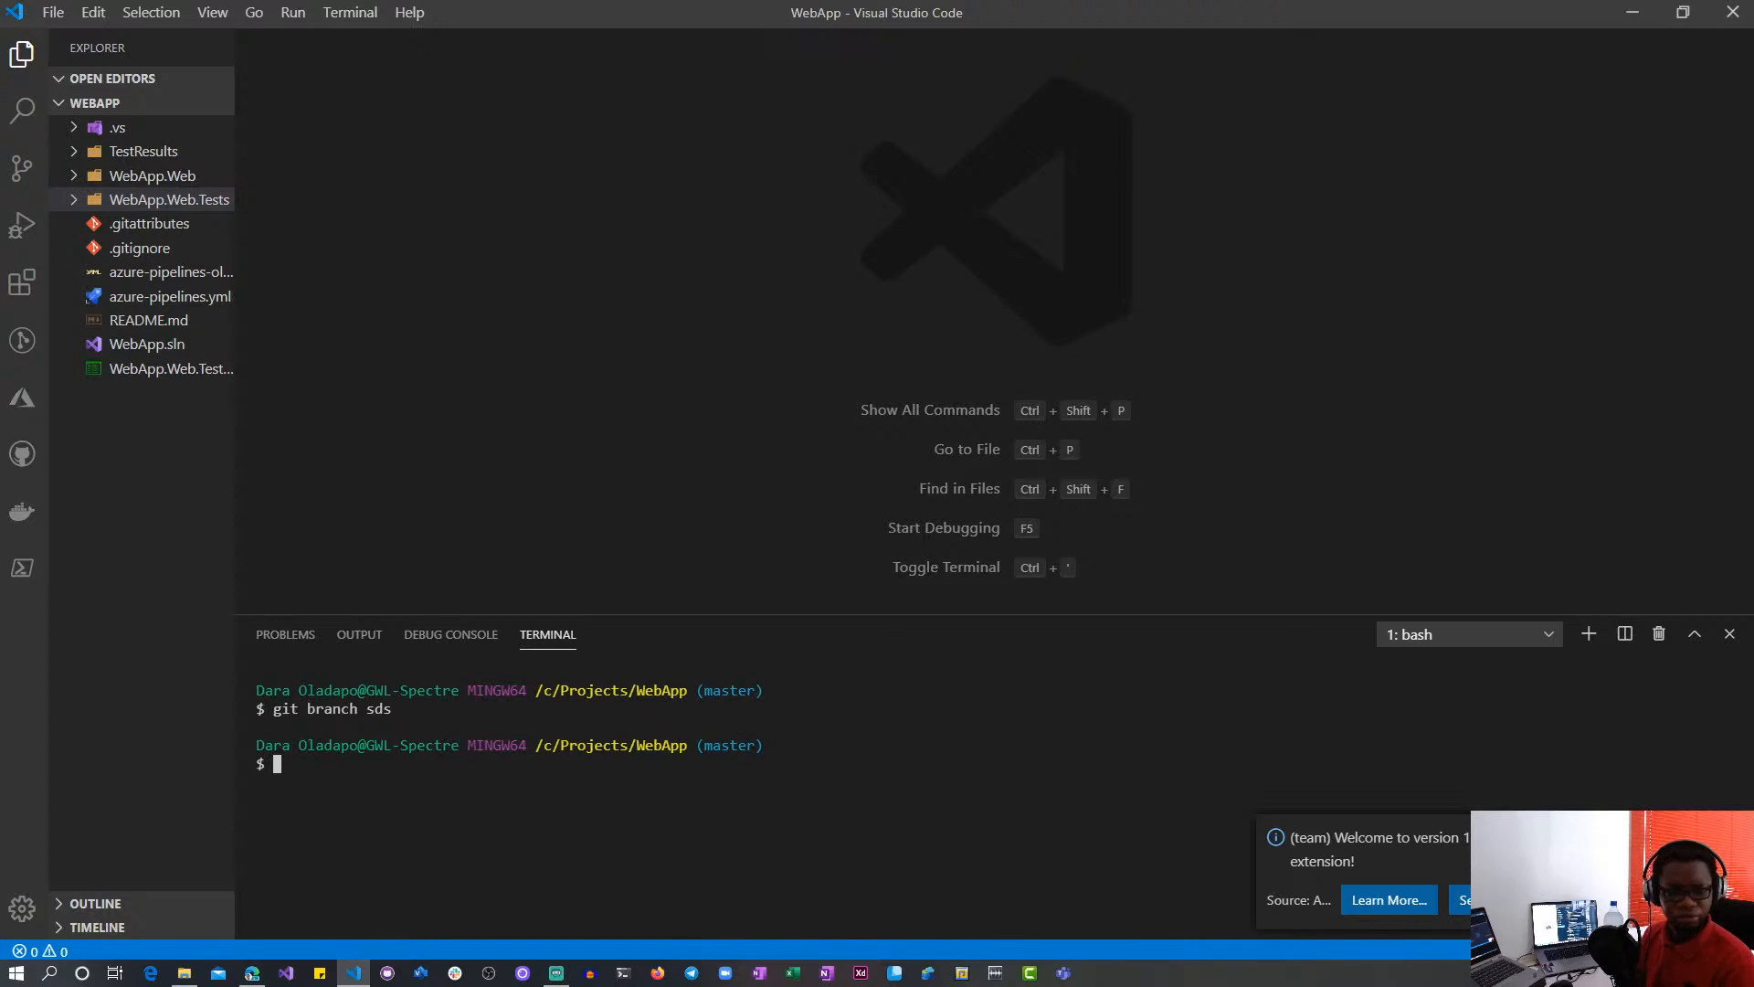
Switch the WebApp working copy to the new branch with git checkout sds
type("git ")
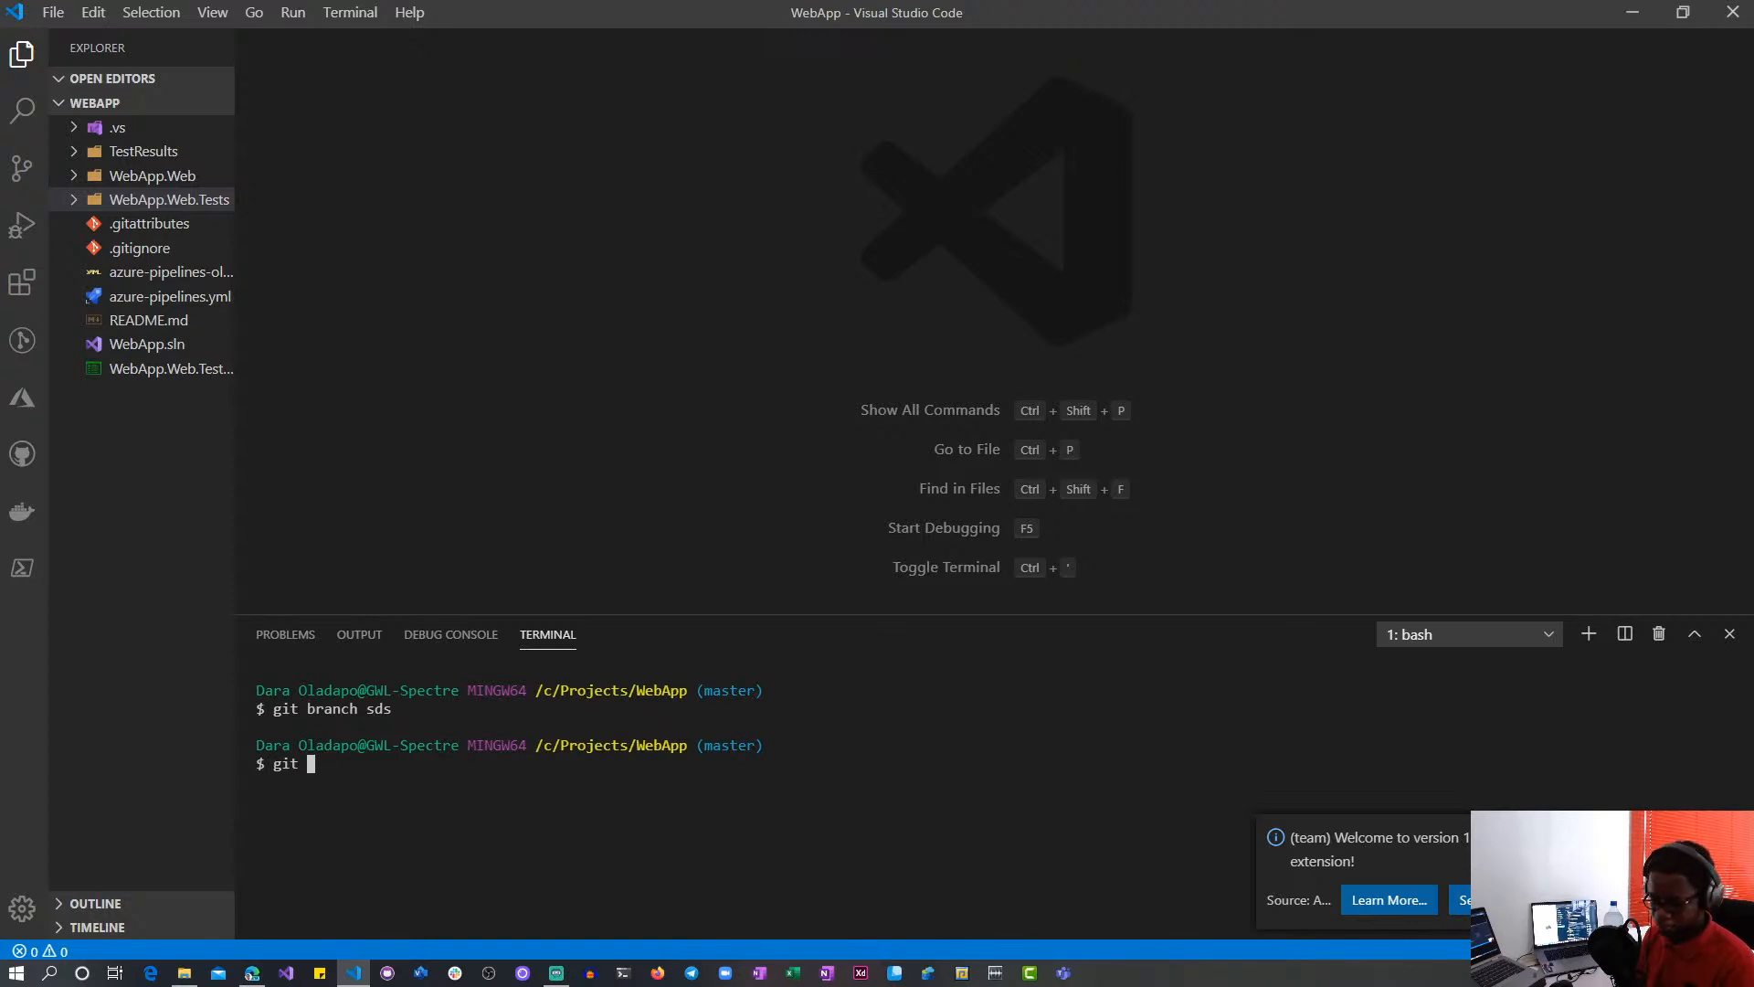
type("checkout")
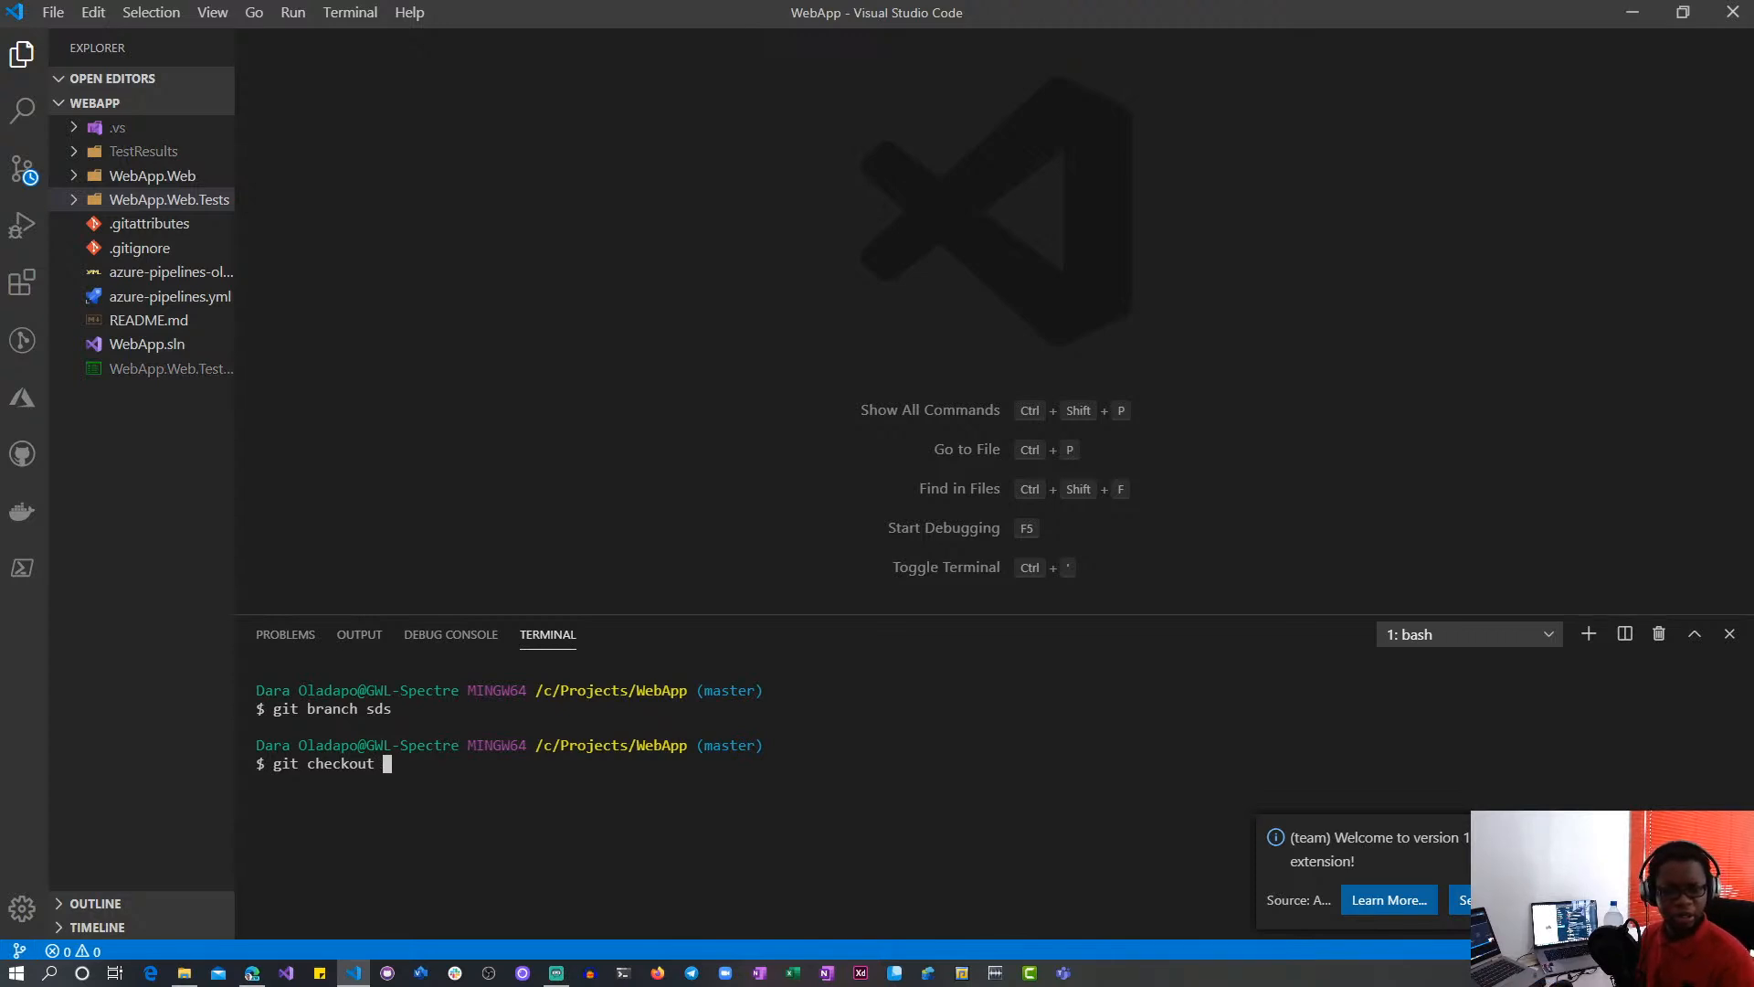
type(" sds")
key("Return")
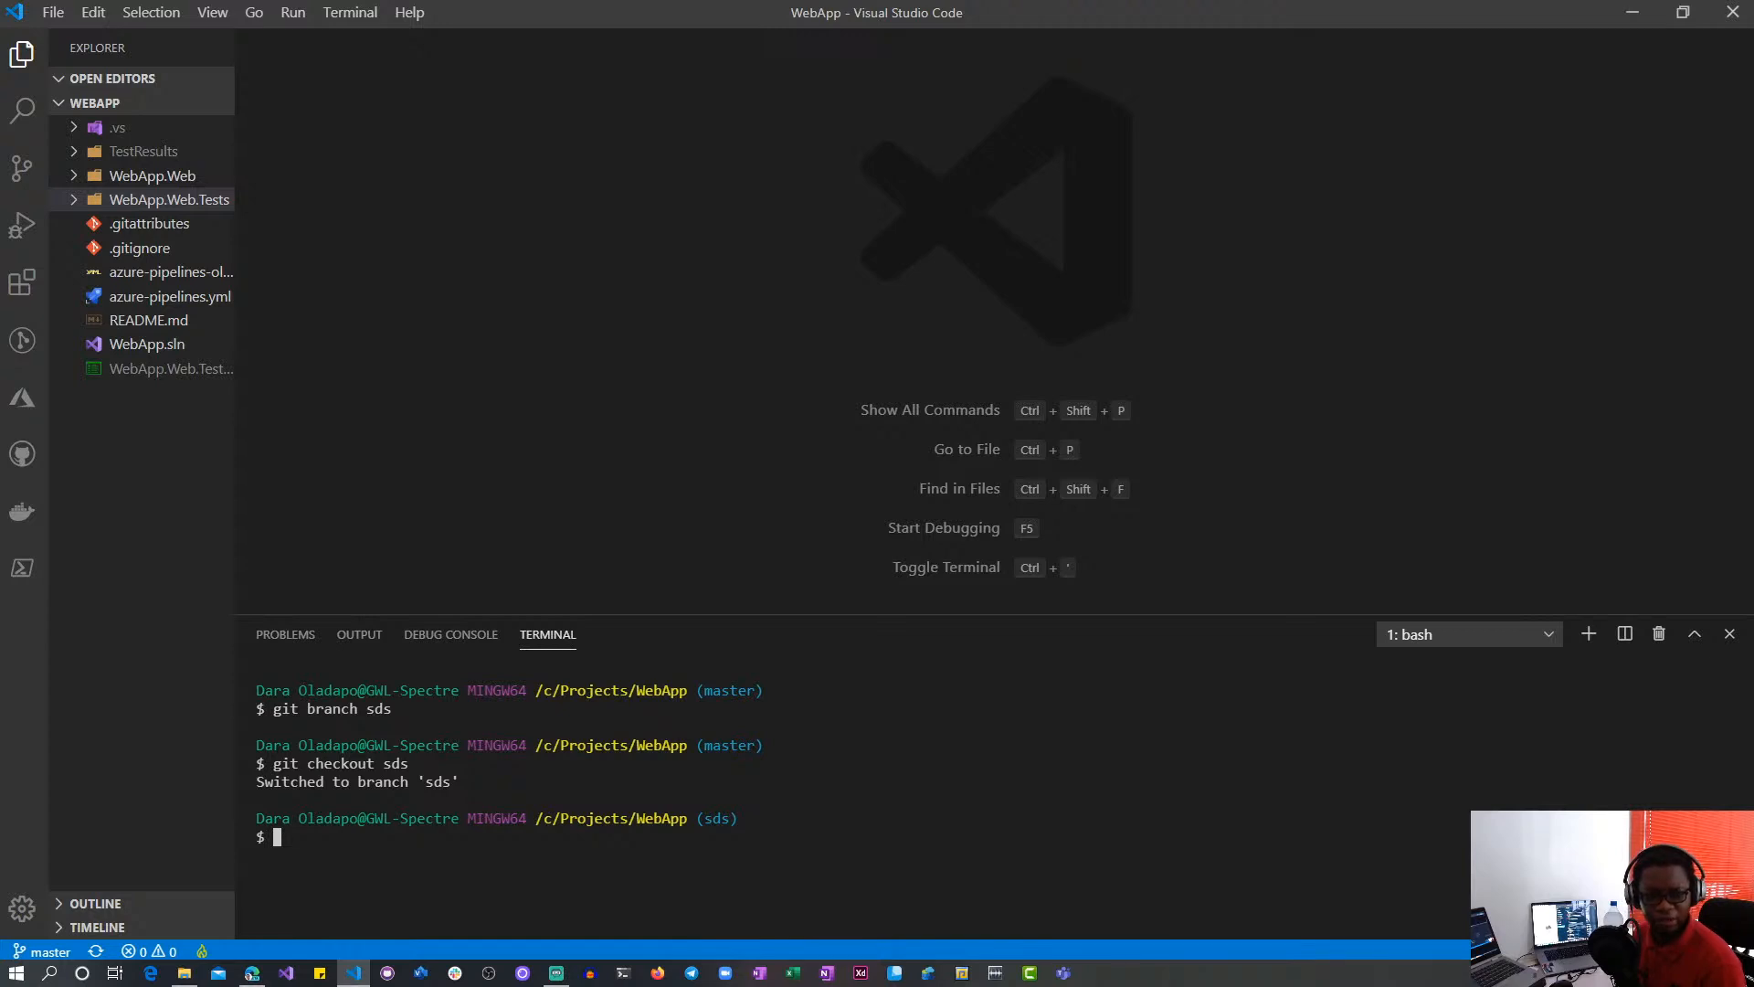
Rename azure-pipelines.yml to azure-pipelines-od-new.yml and stage the change with git add
right_click(131, 293)
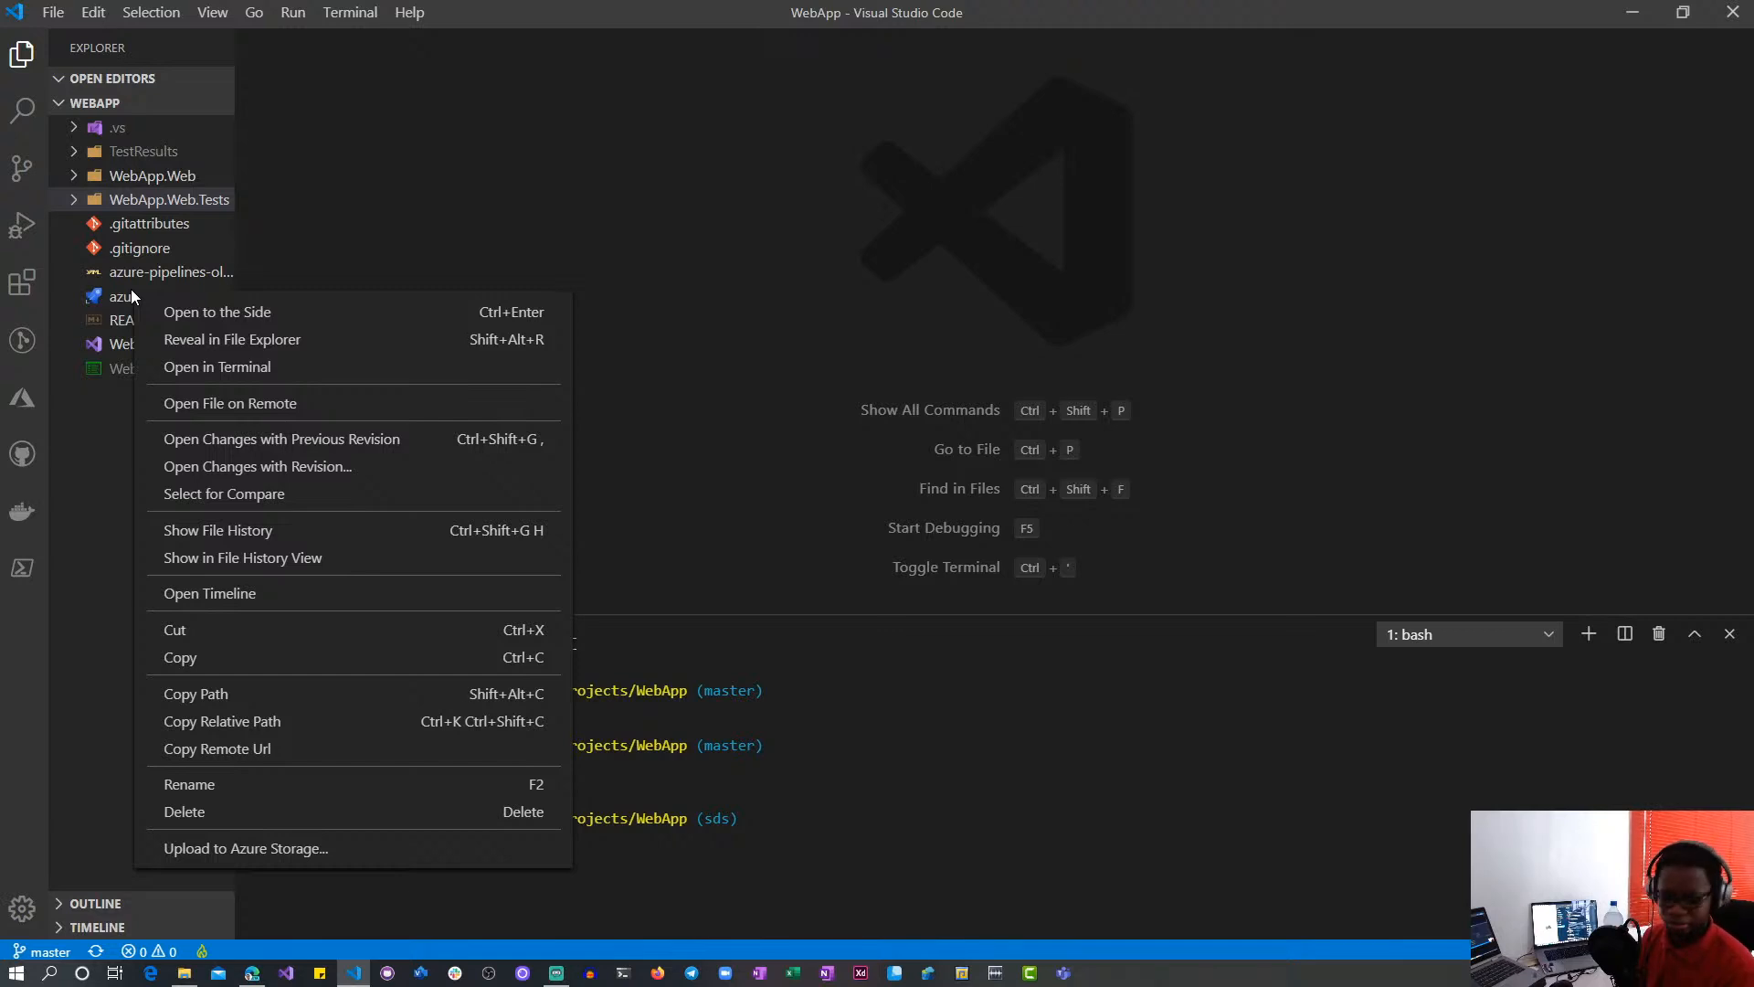
left_click(479, 887)
type("git add .")
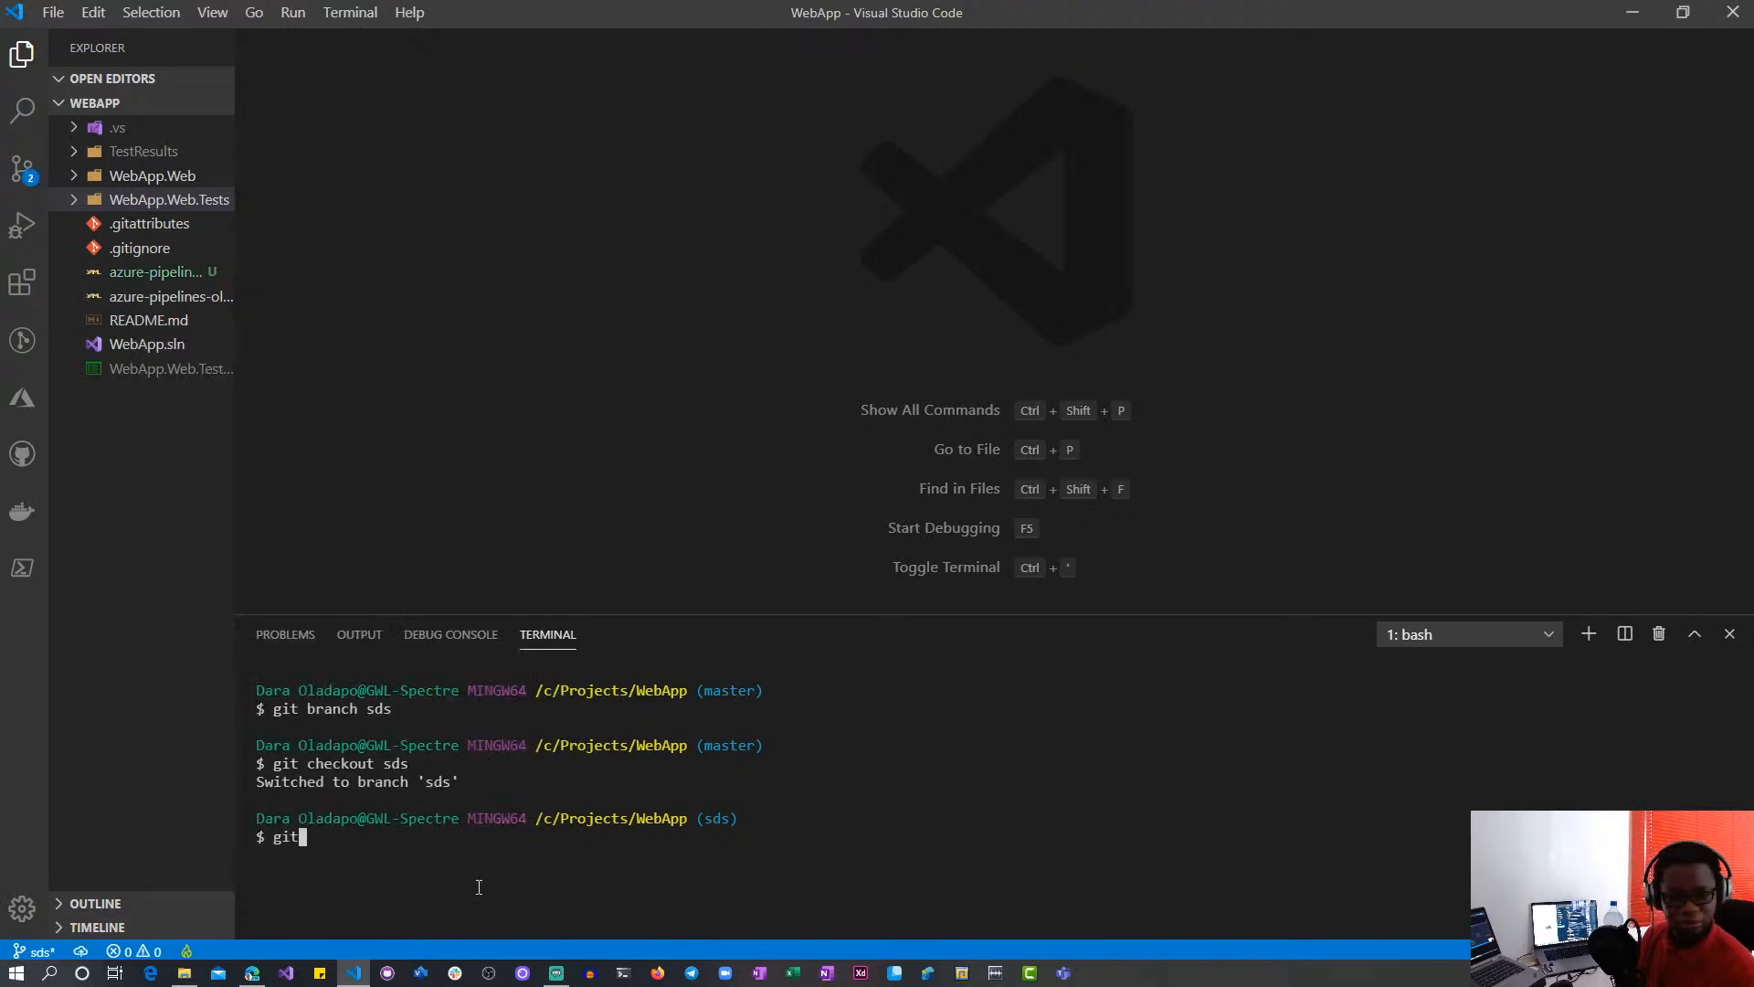
key("Return")
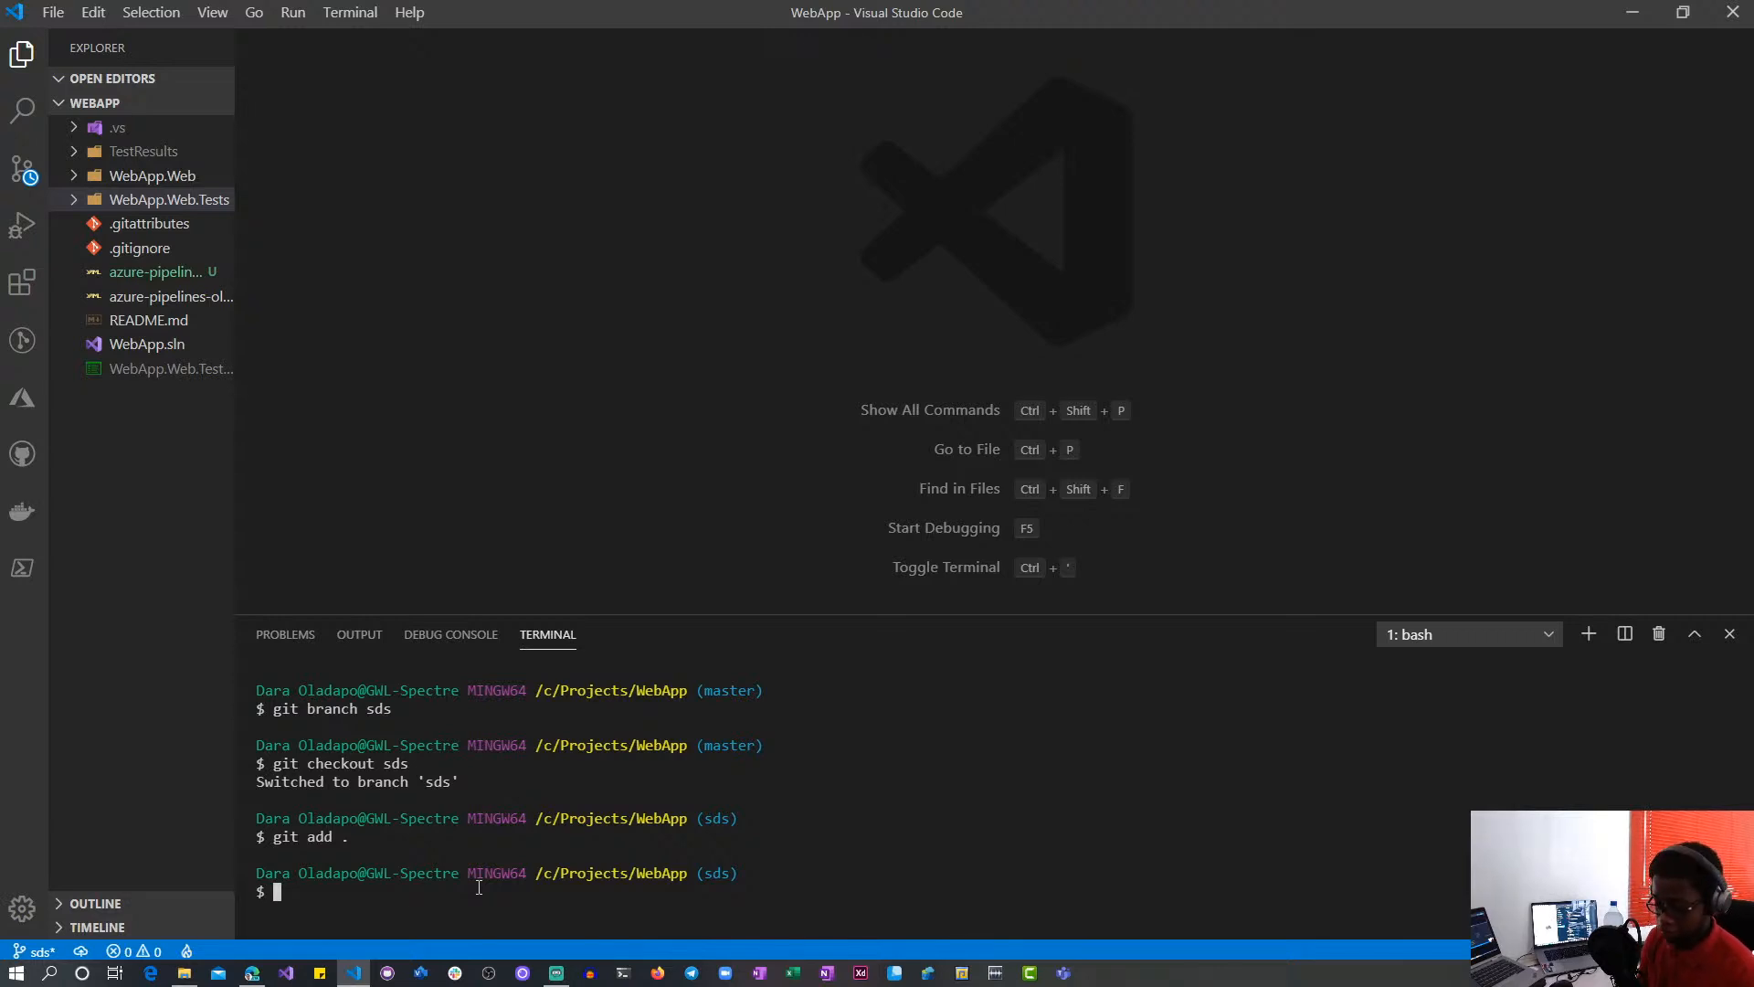
Commit the staged rename with the message "azpile" and push the sds branch to origin
type("git commit -m \"azpile\"")
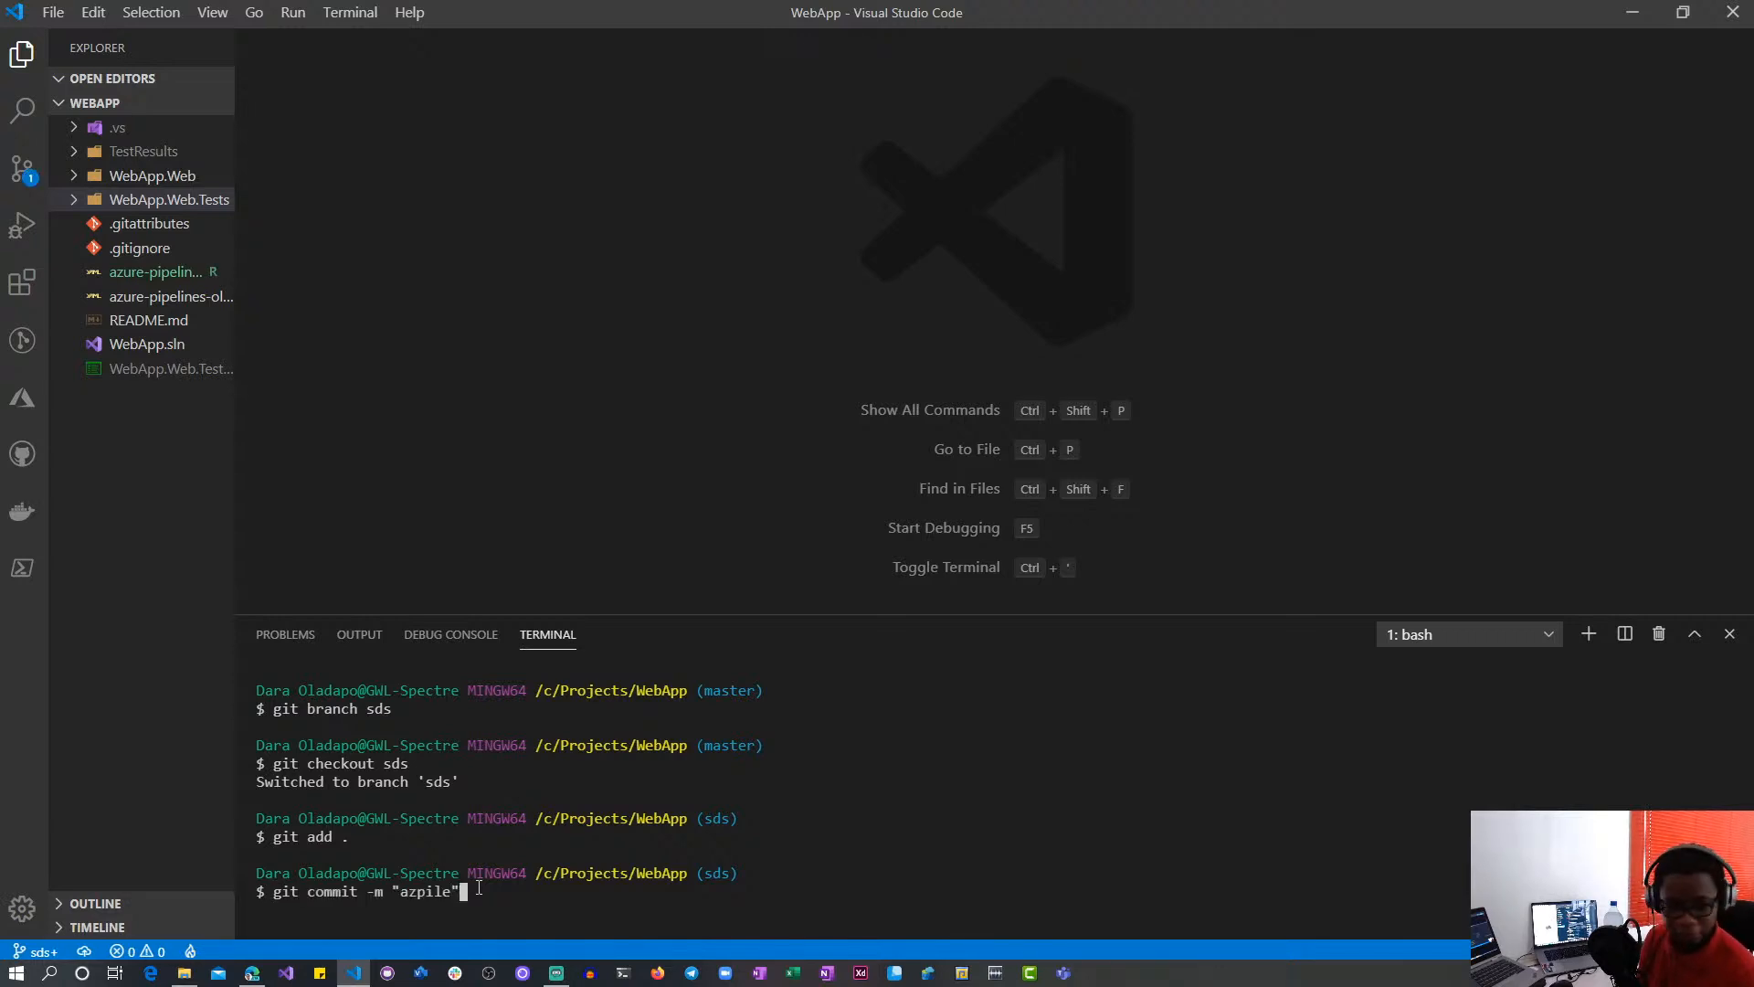
key("Return")
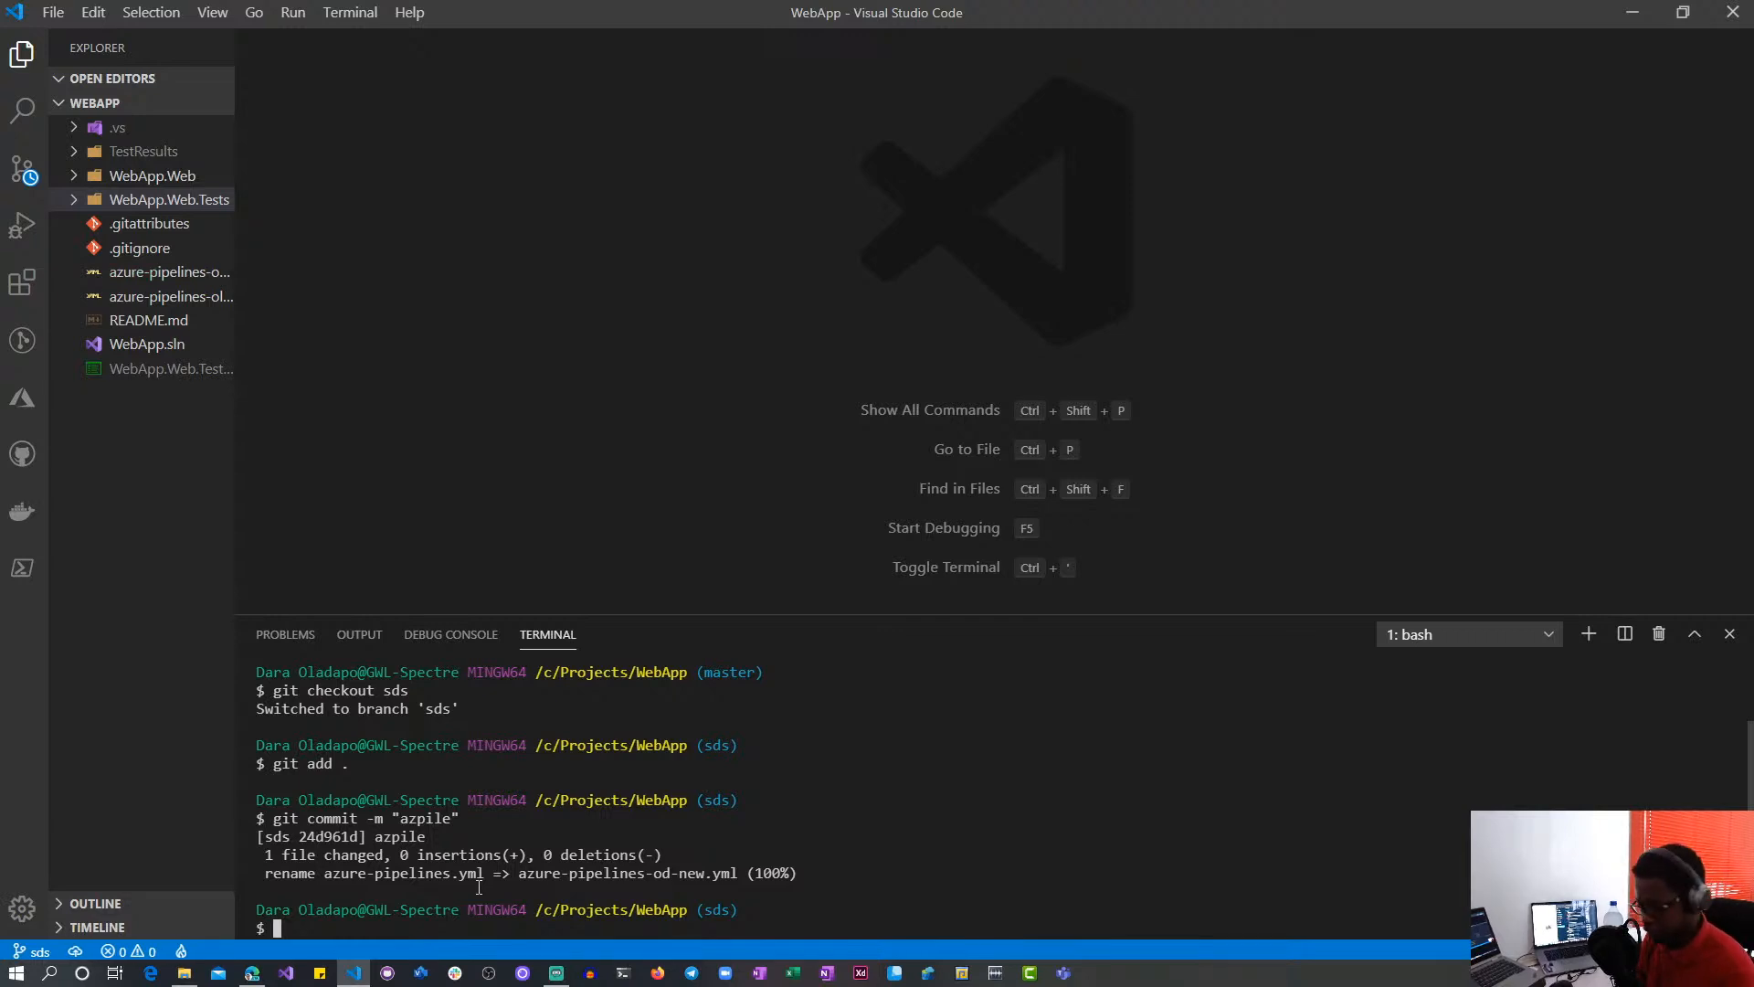
type("git push")
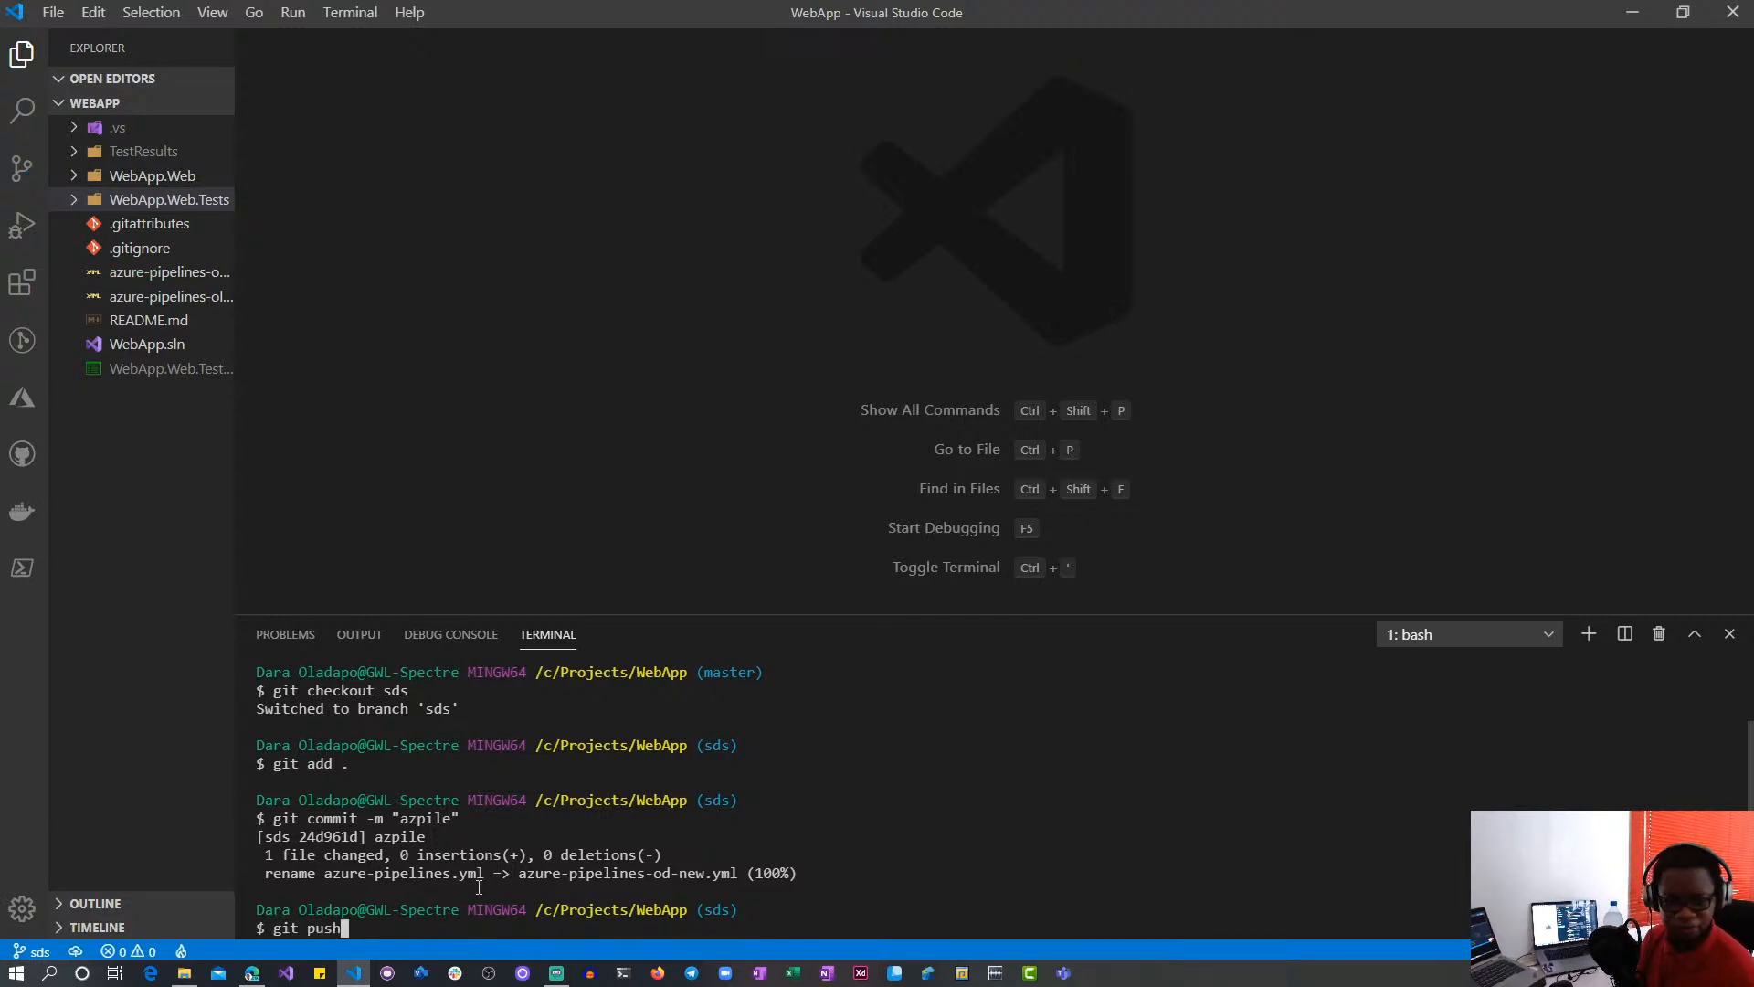
type(" origin")
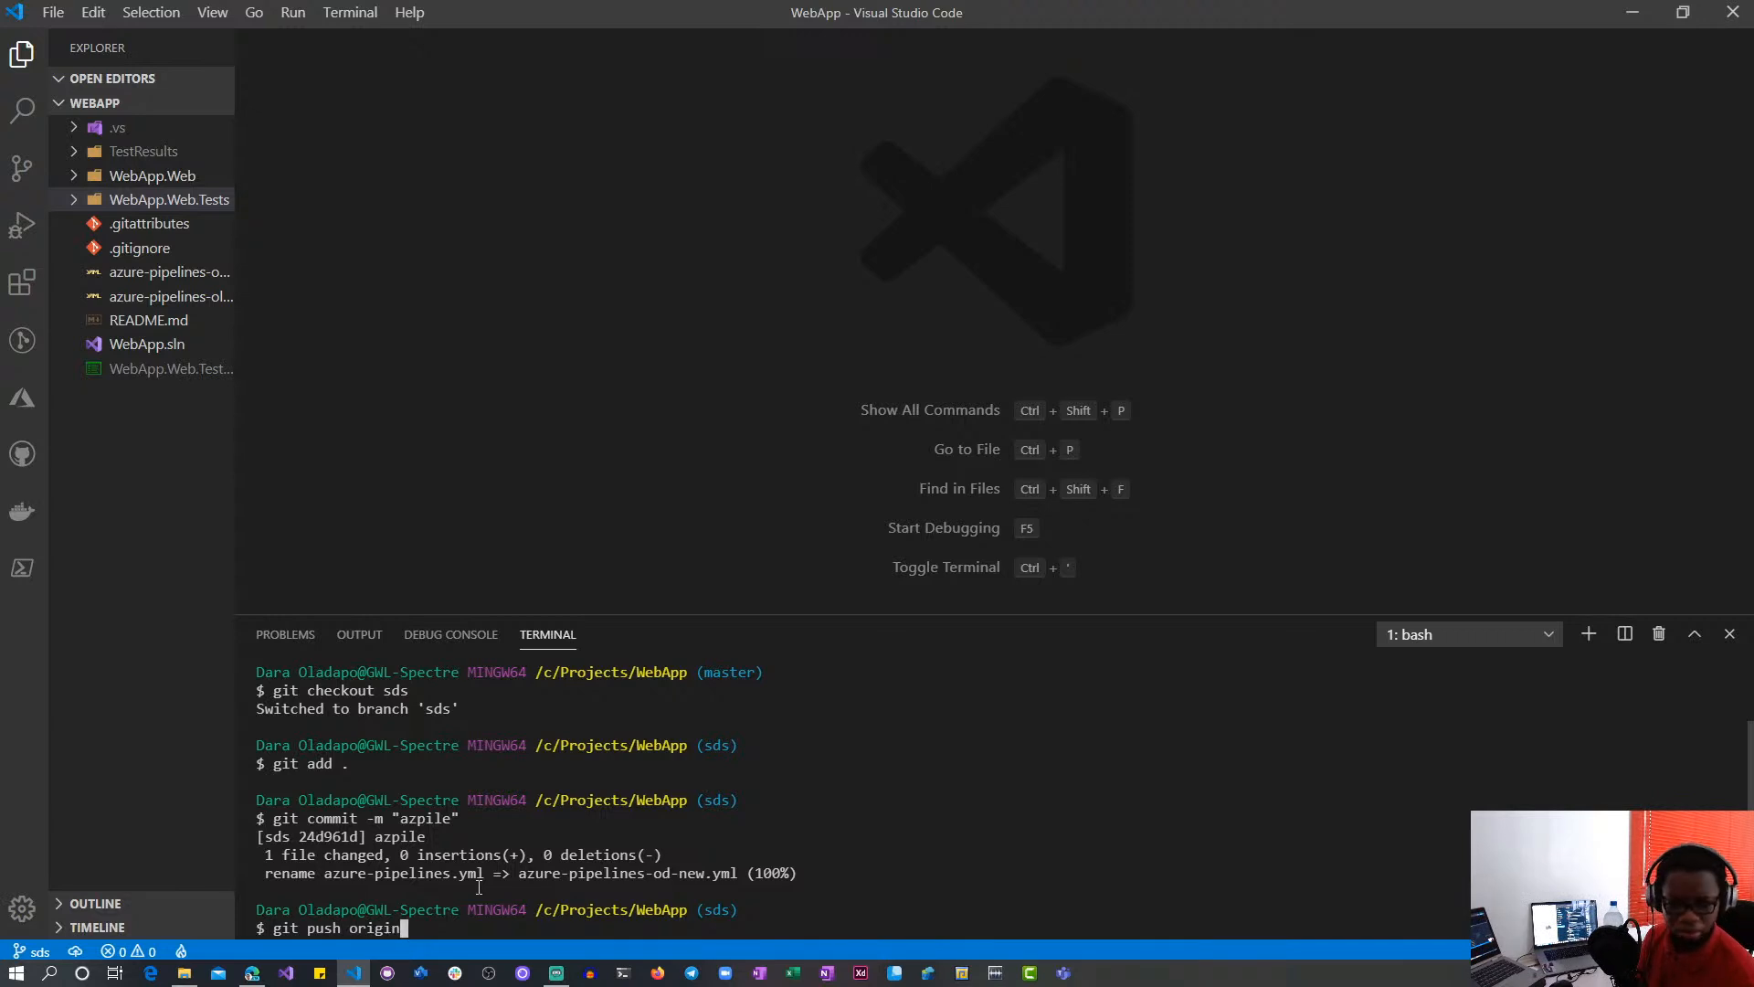
type(" sds")
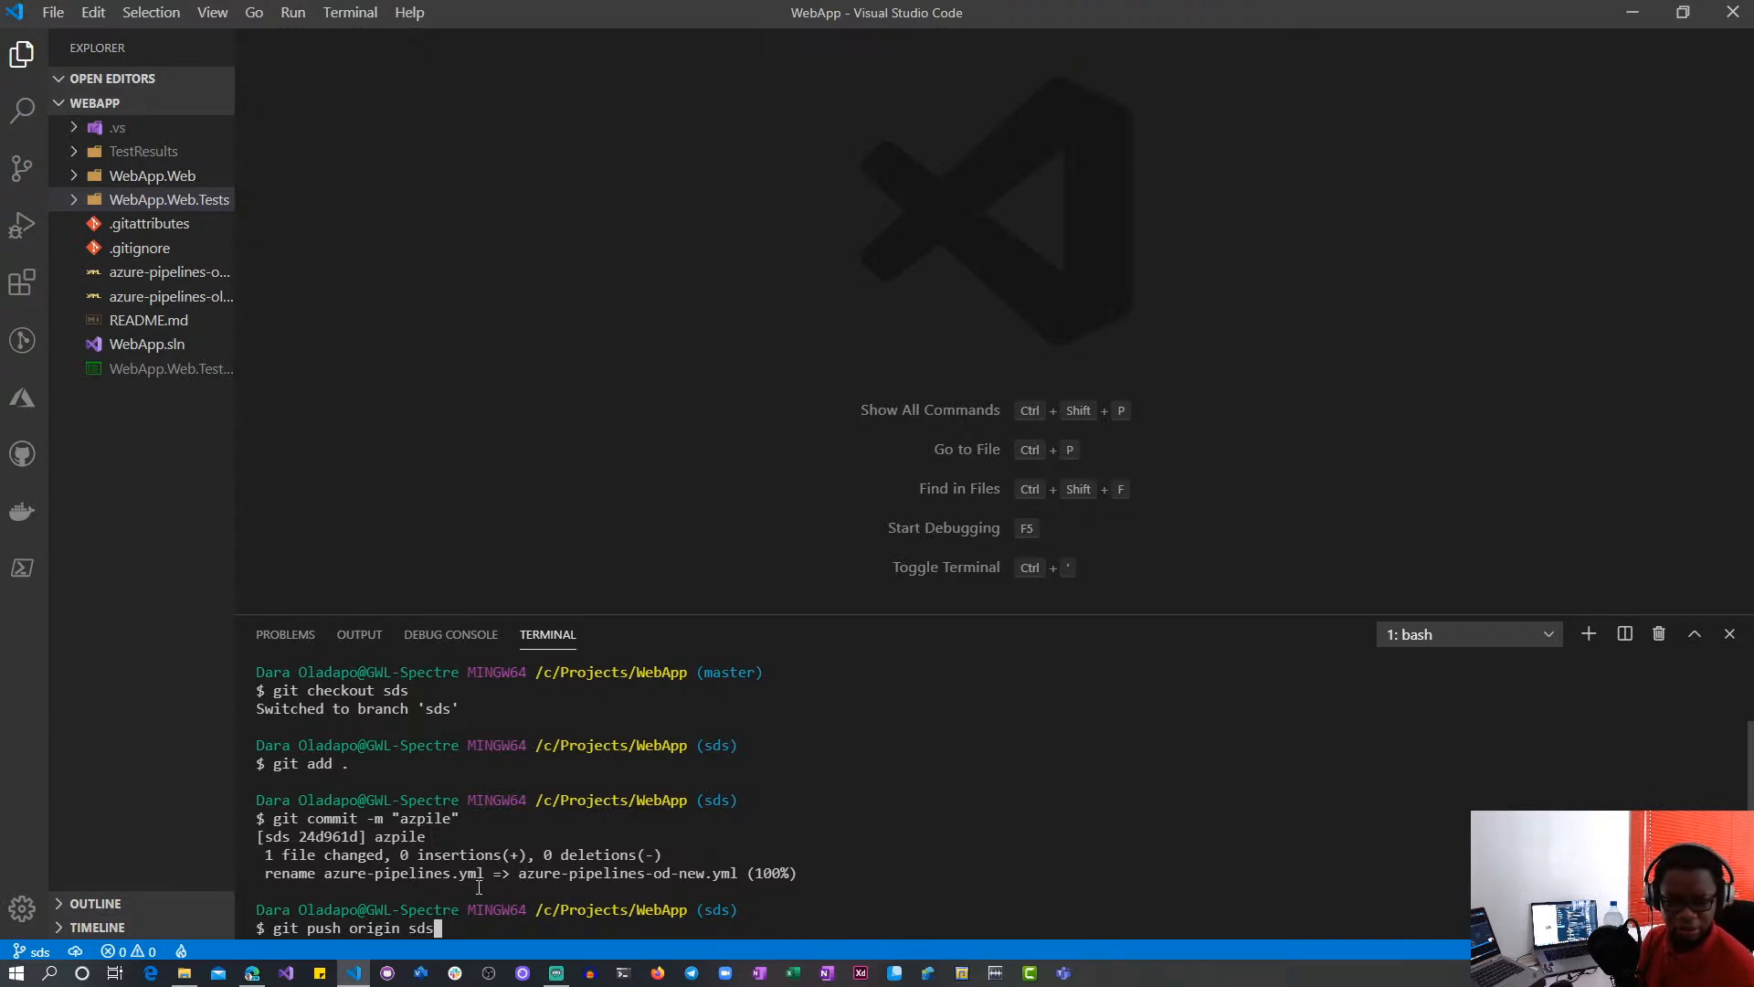
key("Return")
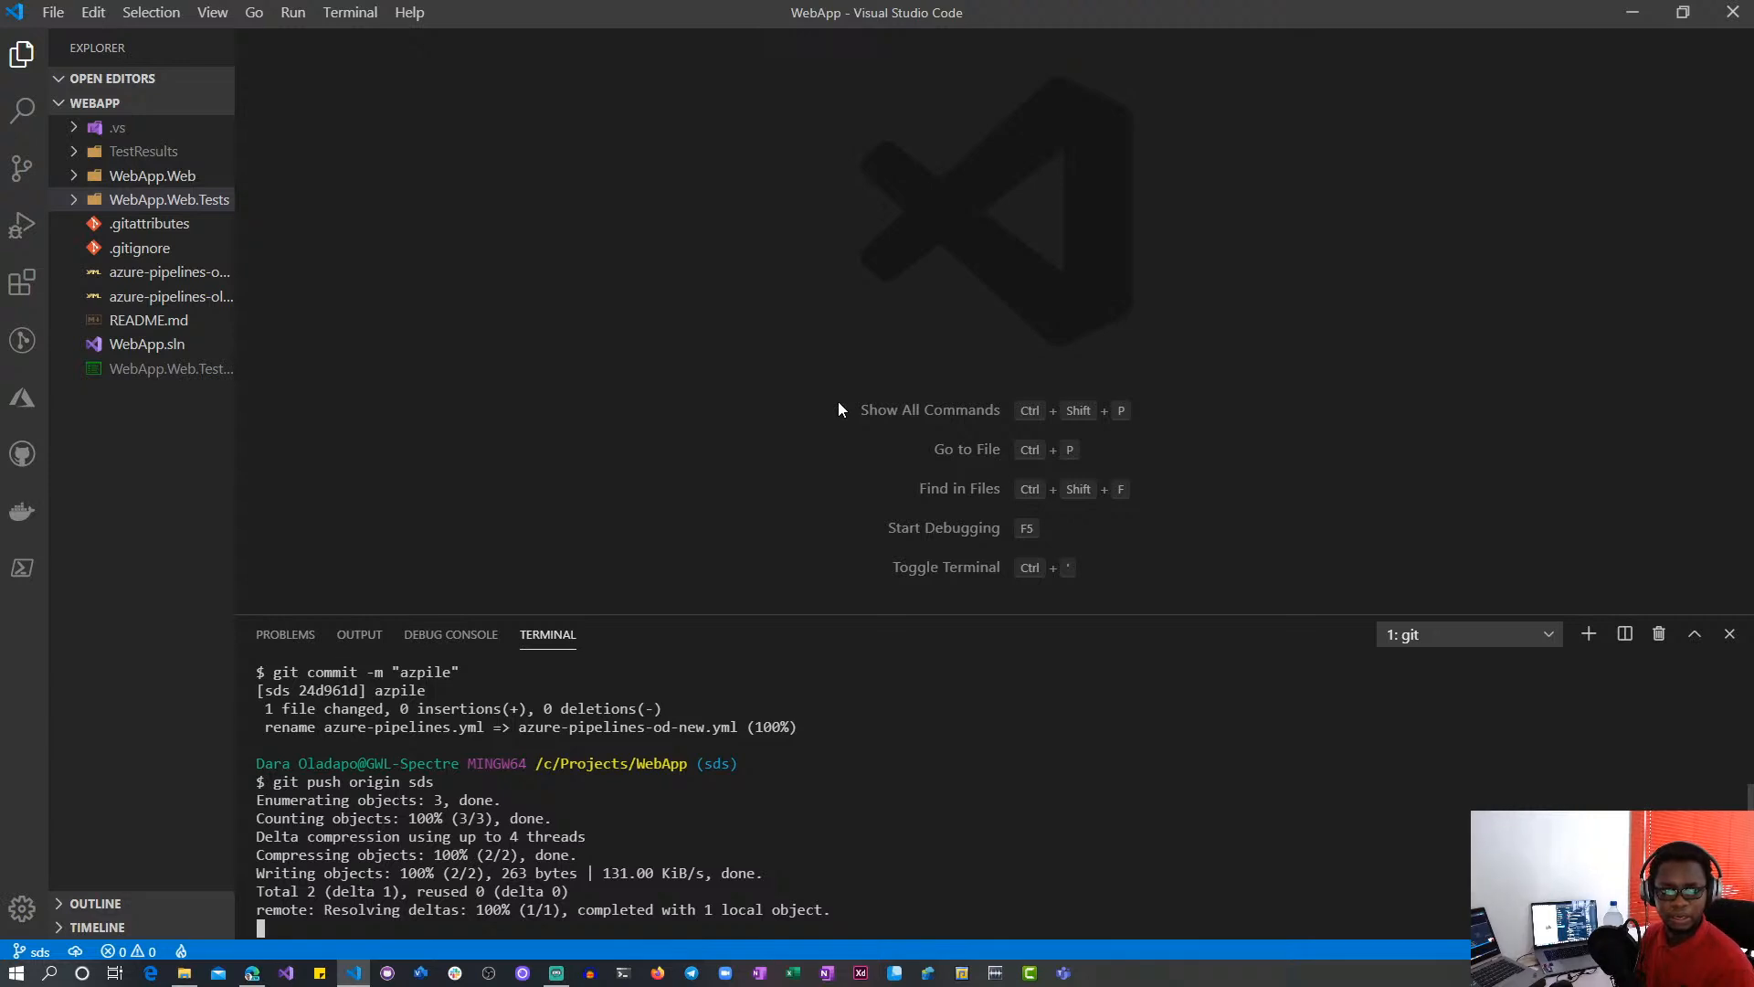
Switch back to the browser and refresh GitHub's list of all WebApp branches to check for sds
key("alt+Tab")
left_click(103, 47)
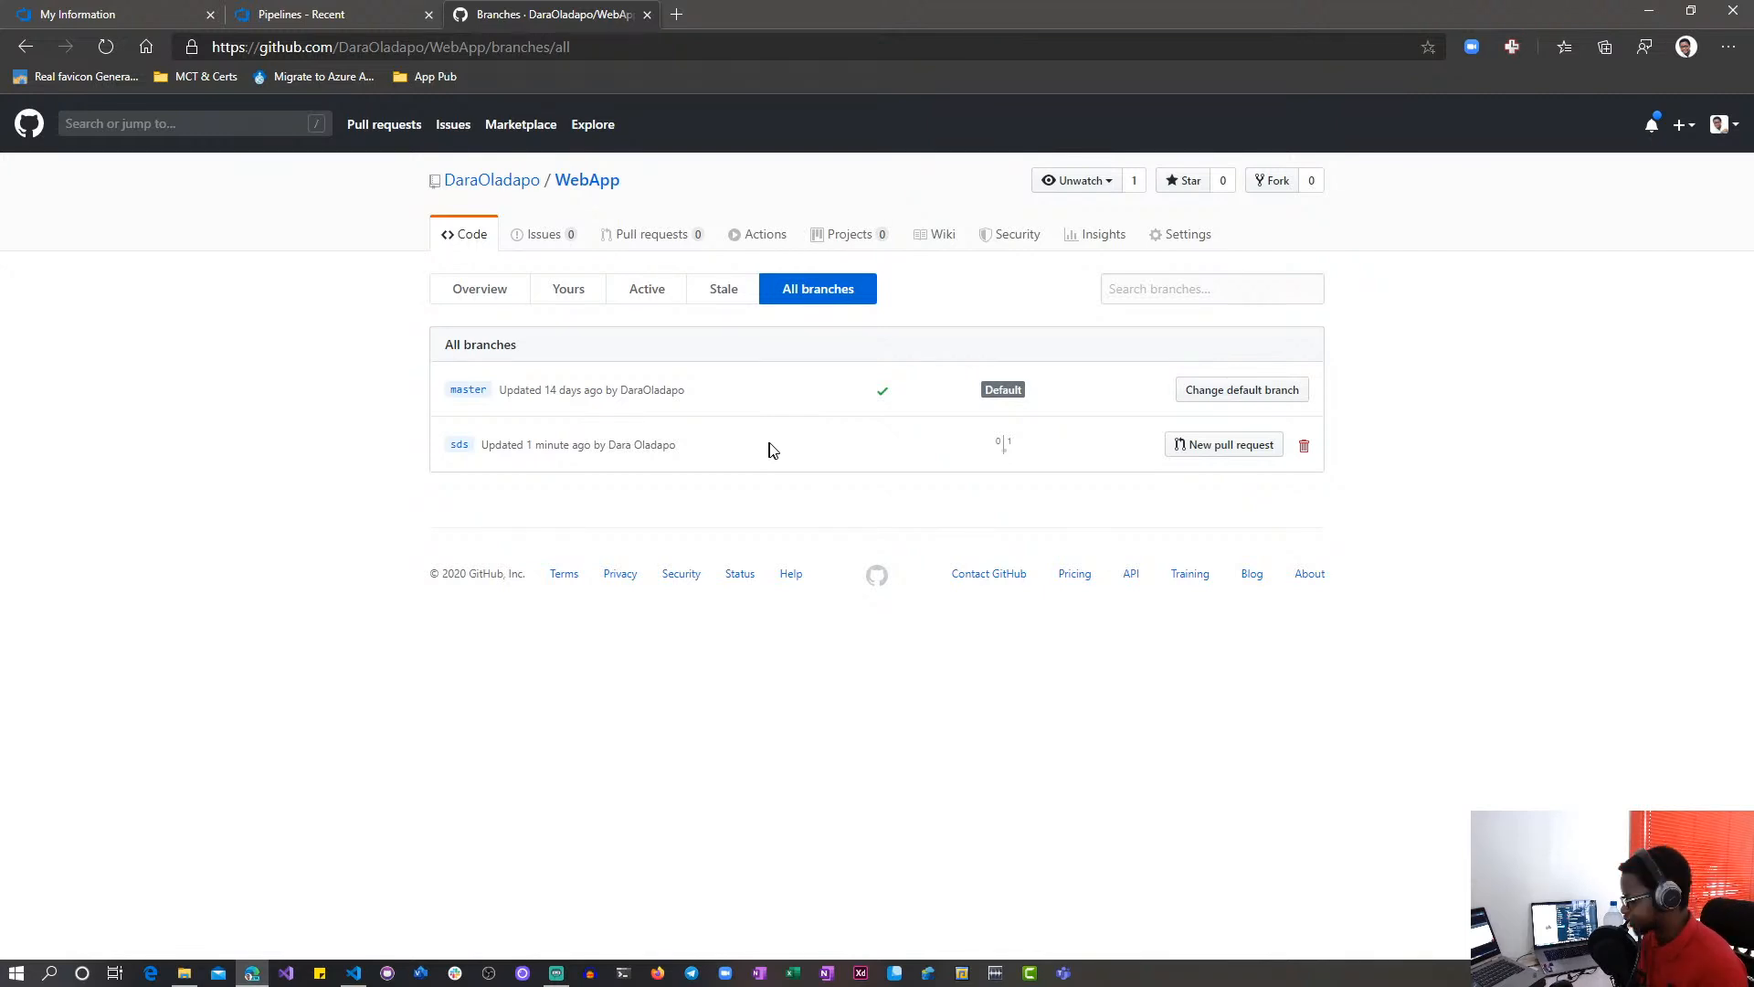
Return to the Smooth Dev Saturday project in Azure DevOps, start a new pipeline in the classic editor, and check the selectable Azure Repos repositories
left_click(316, 13)
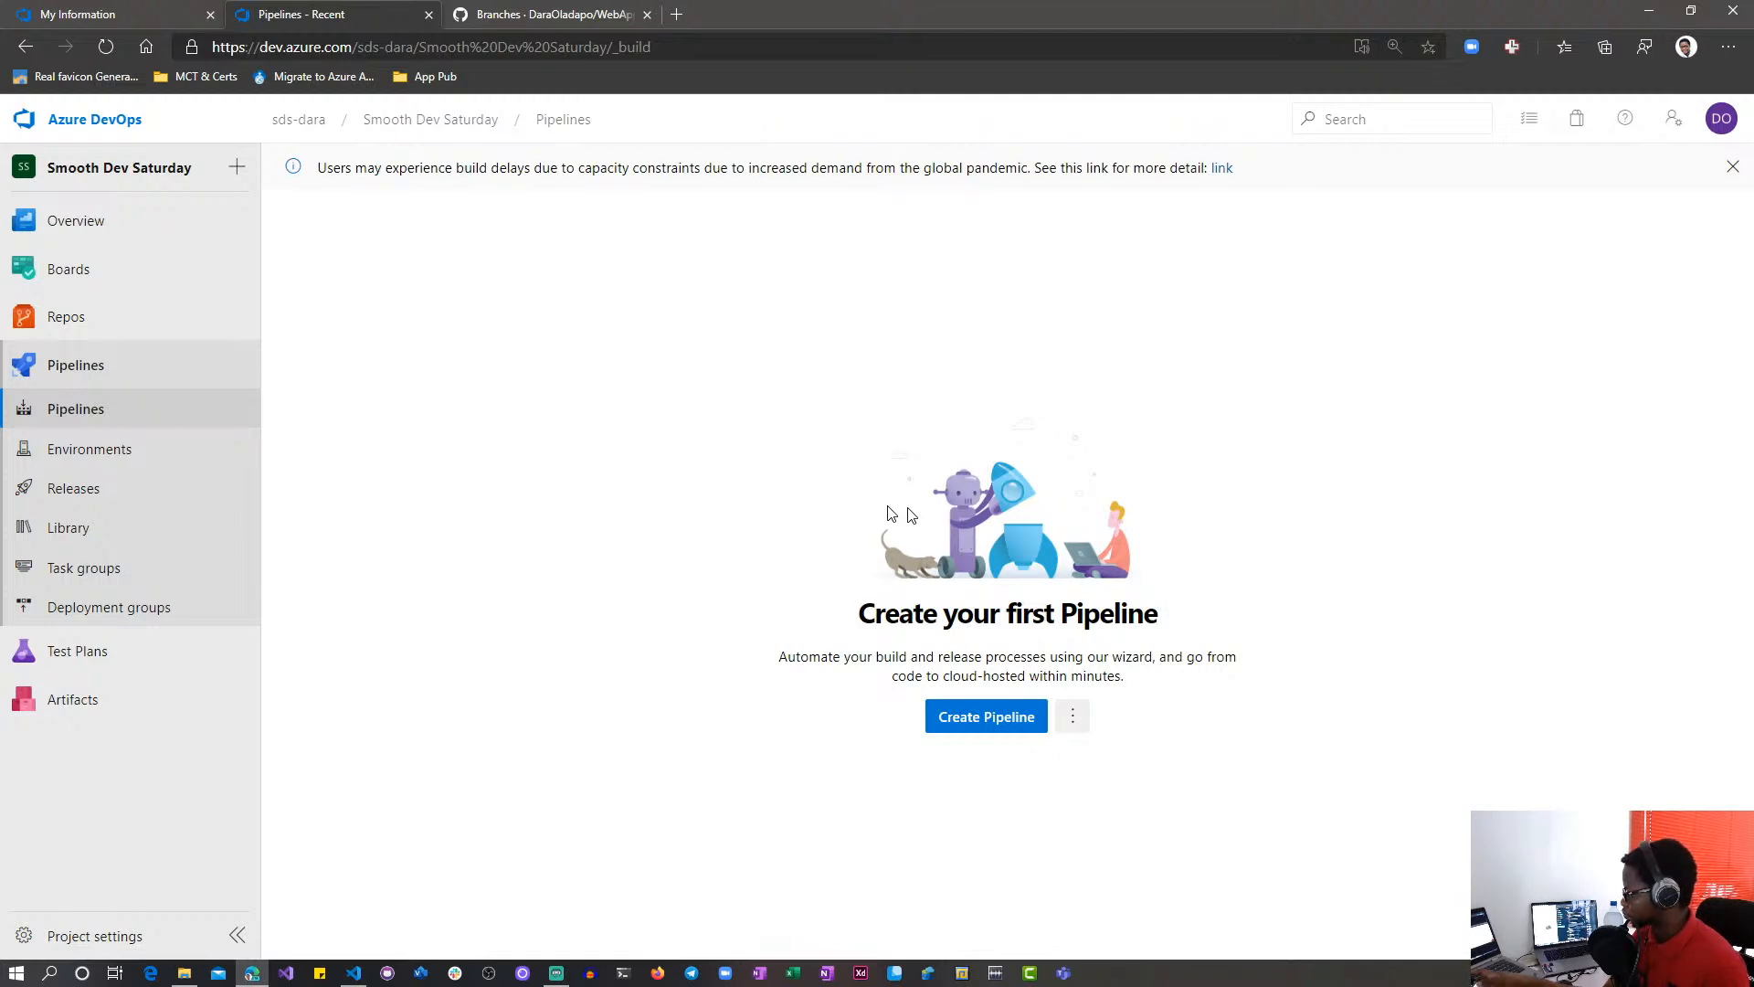
left_click(984, 722)
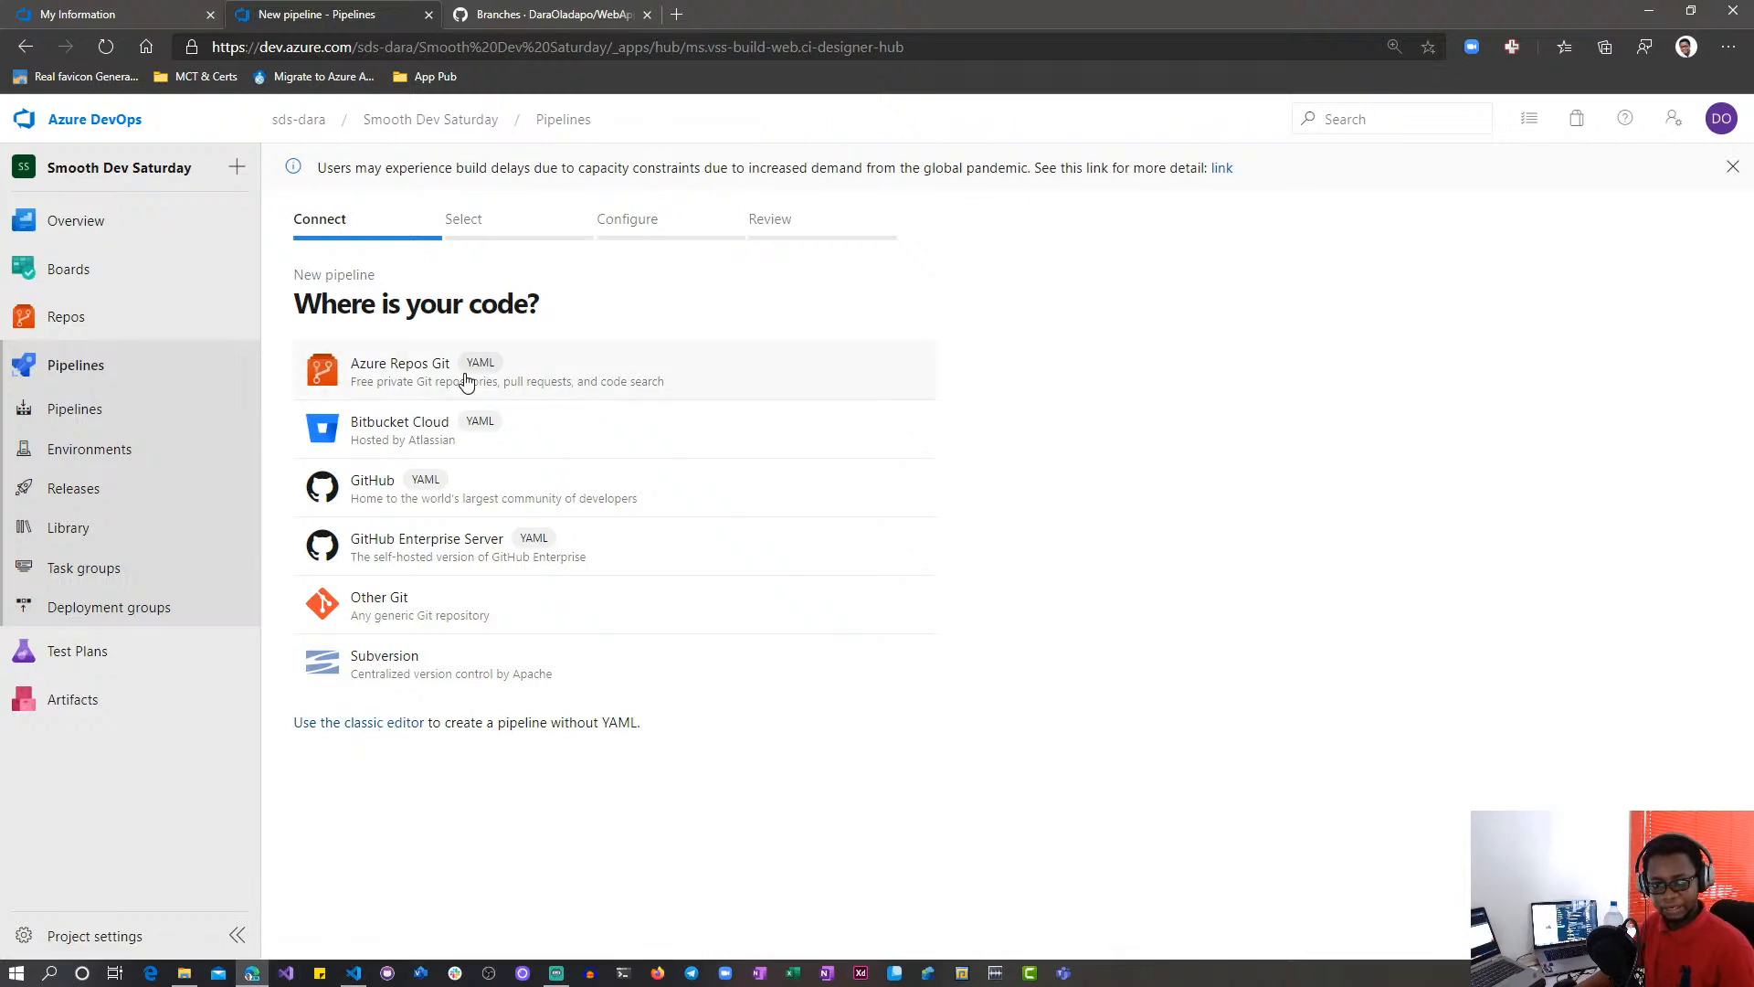
left_click(418, 731)
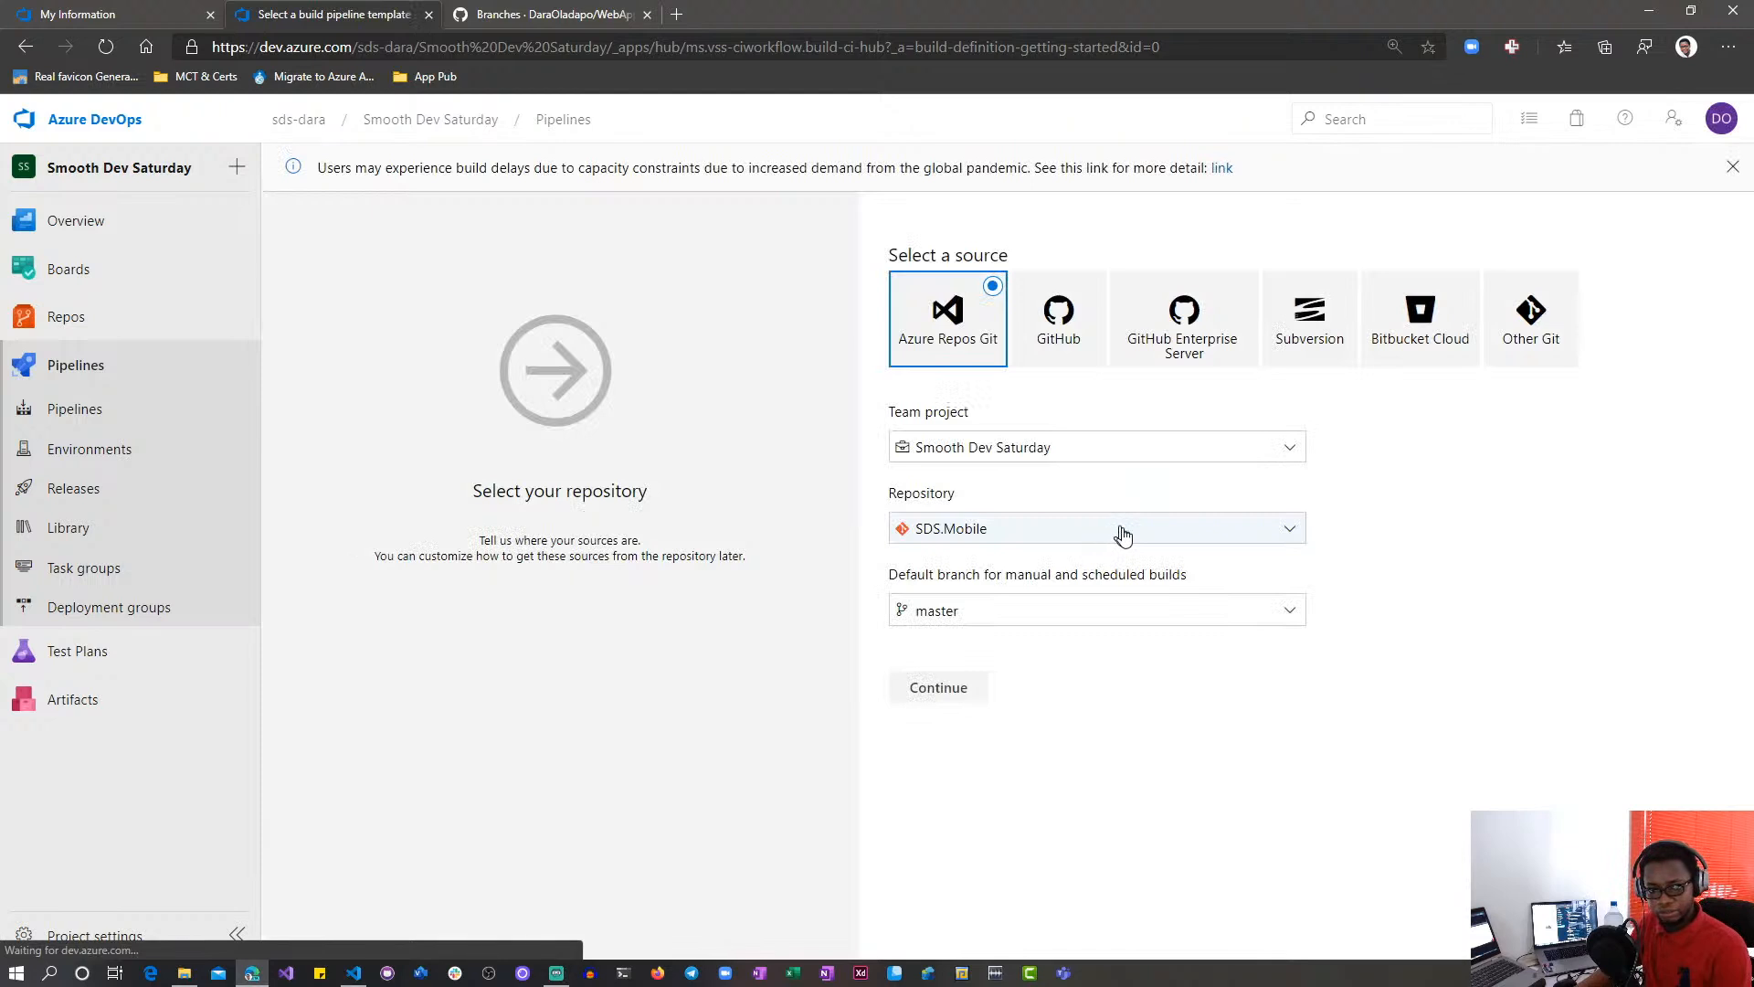
left_click(1121, 535)
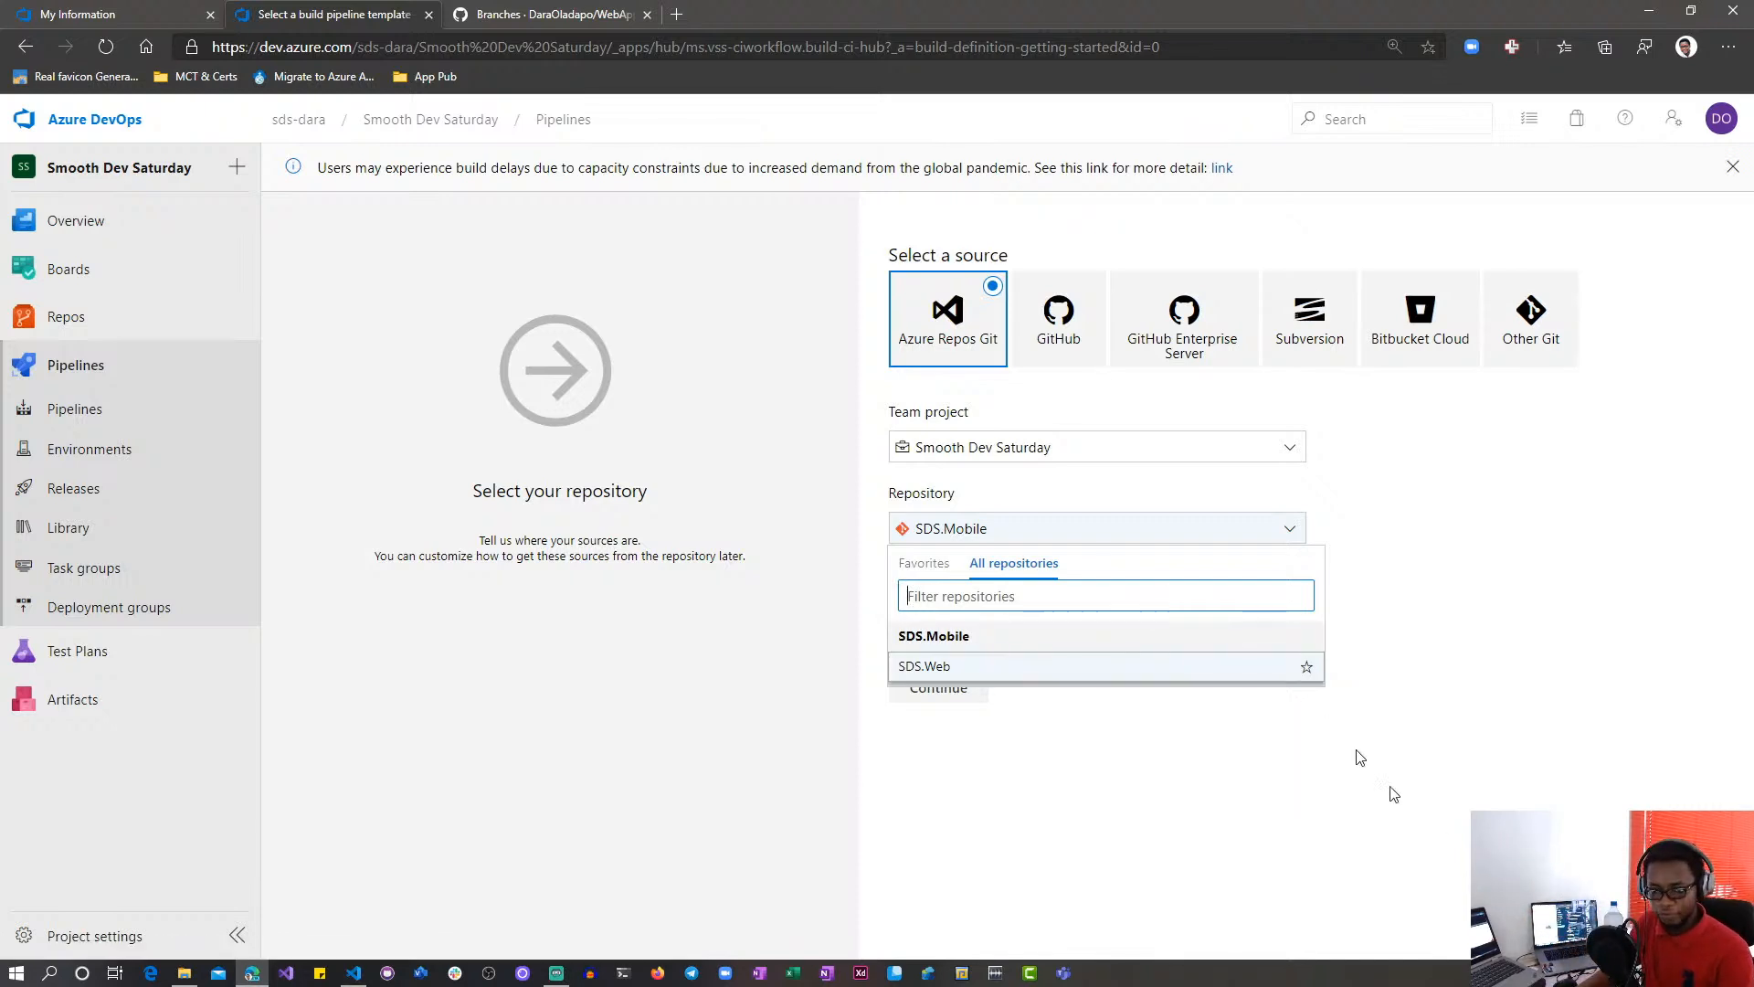
left_click(1440, 834)
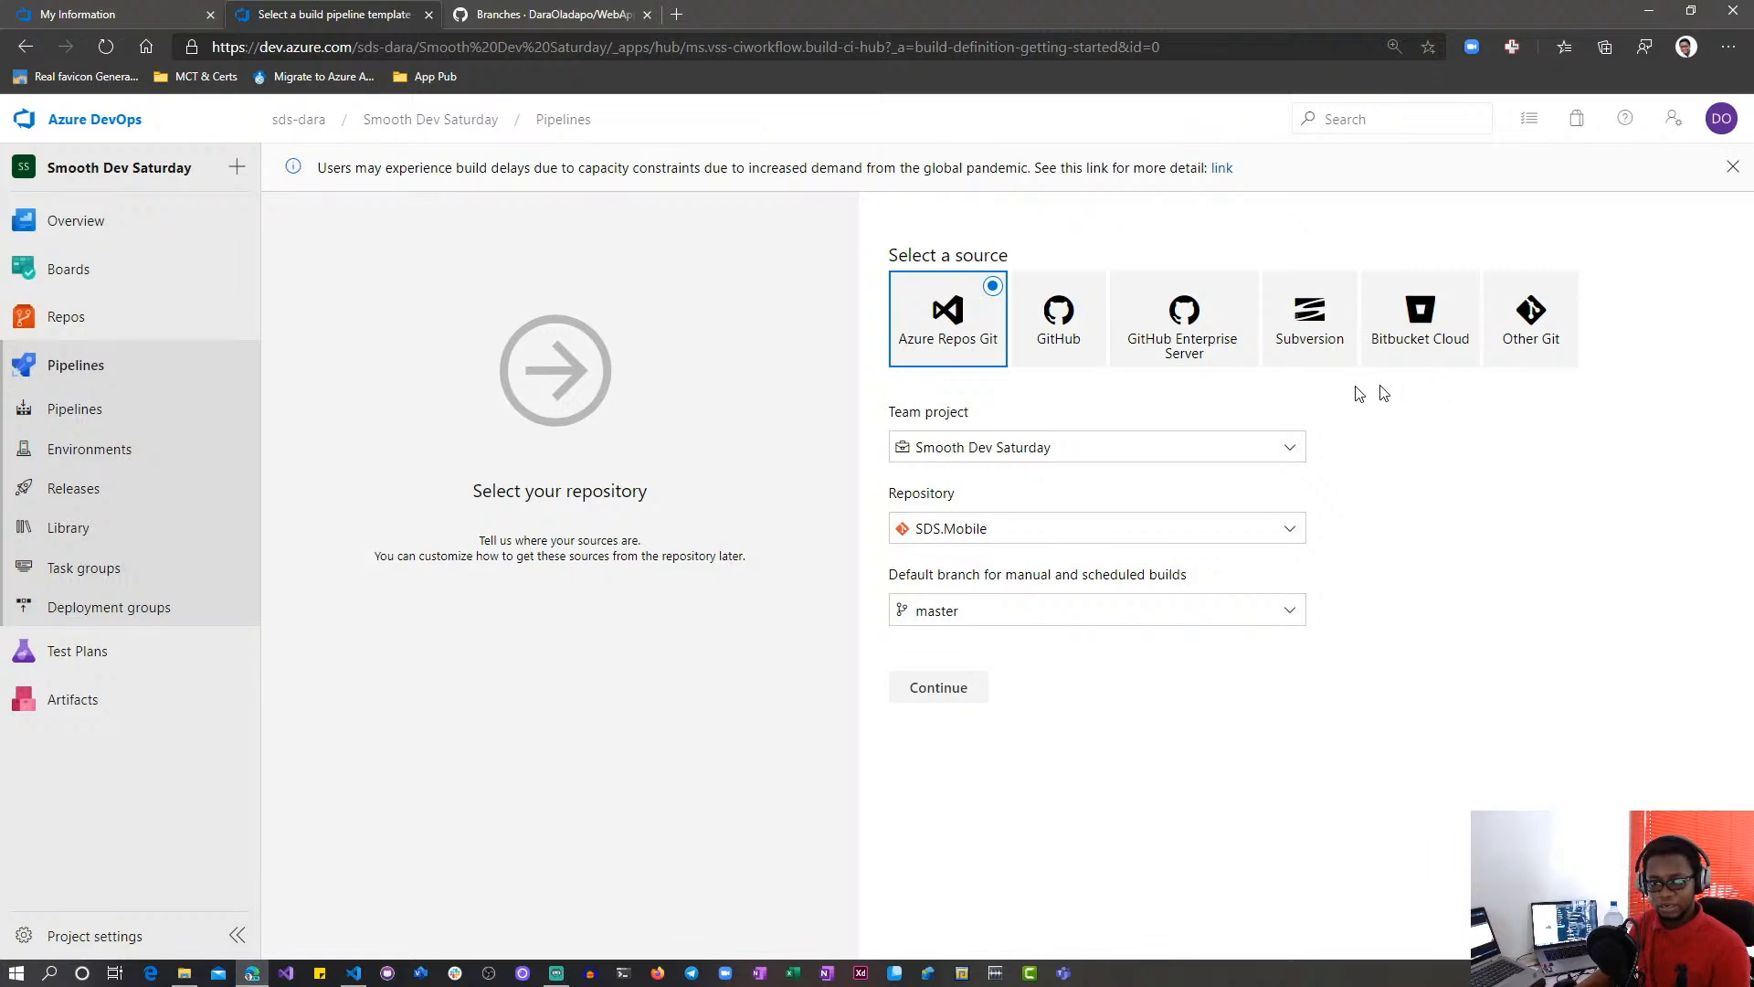
Choose GitHub as the source, name the connection with the account owner's name plus "-GitHub Connection", and start authorization using OAuth
left_click(1076, 325)
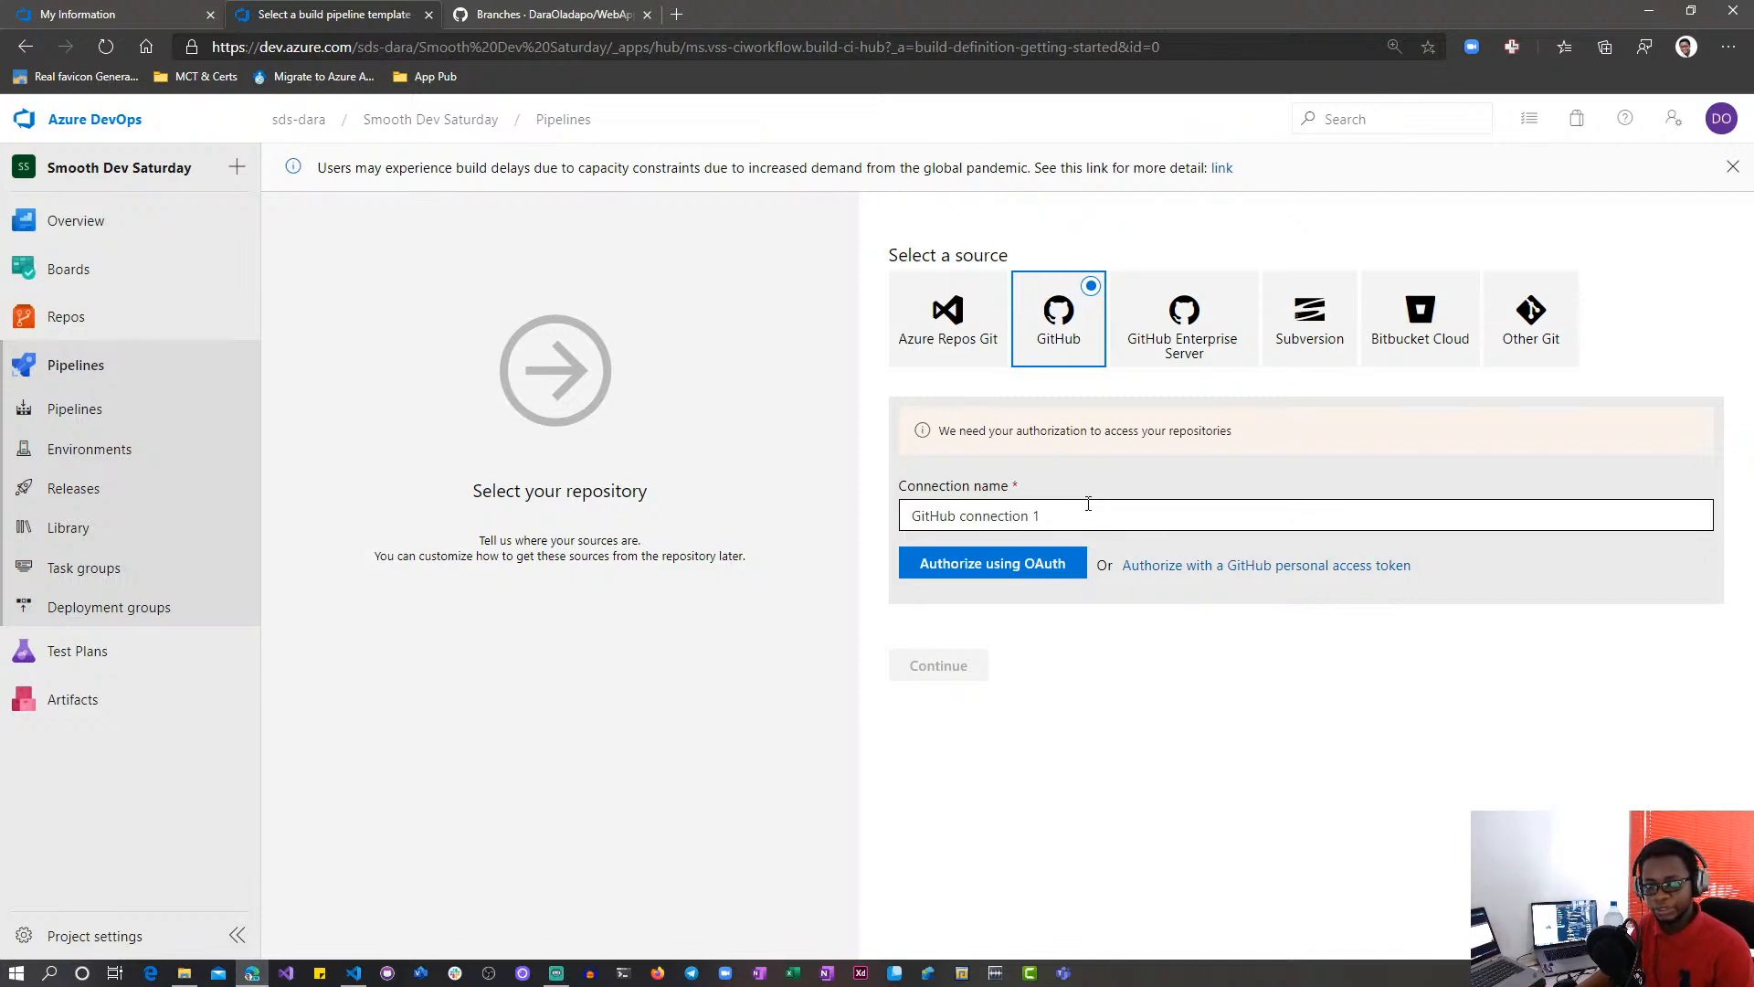
left_click_drag(1088, 508, 877, 518)
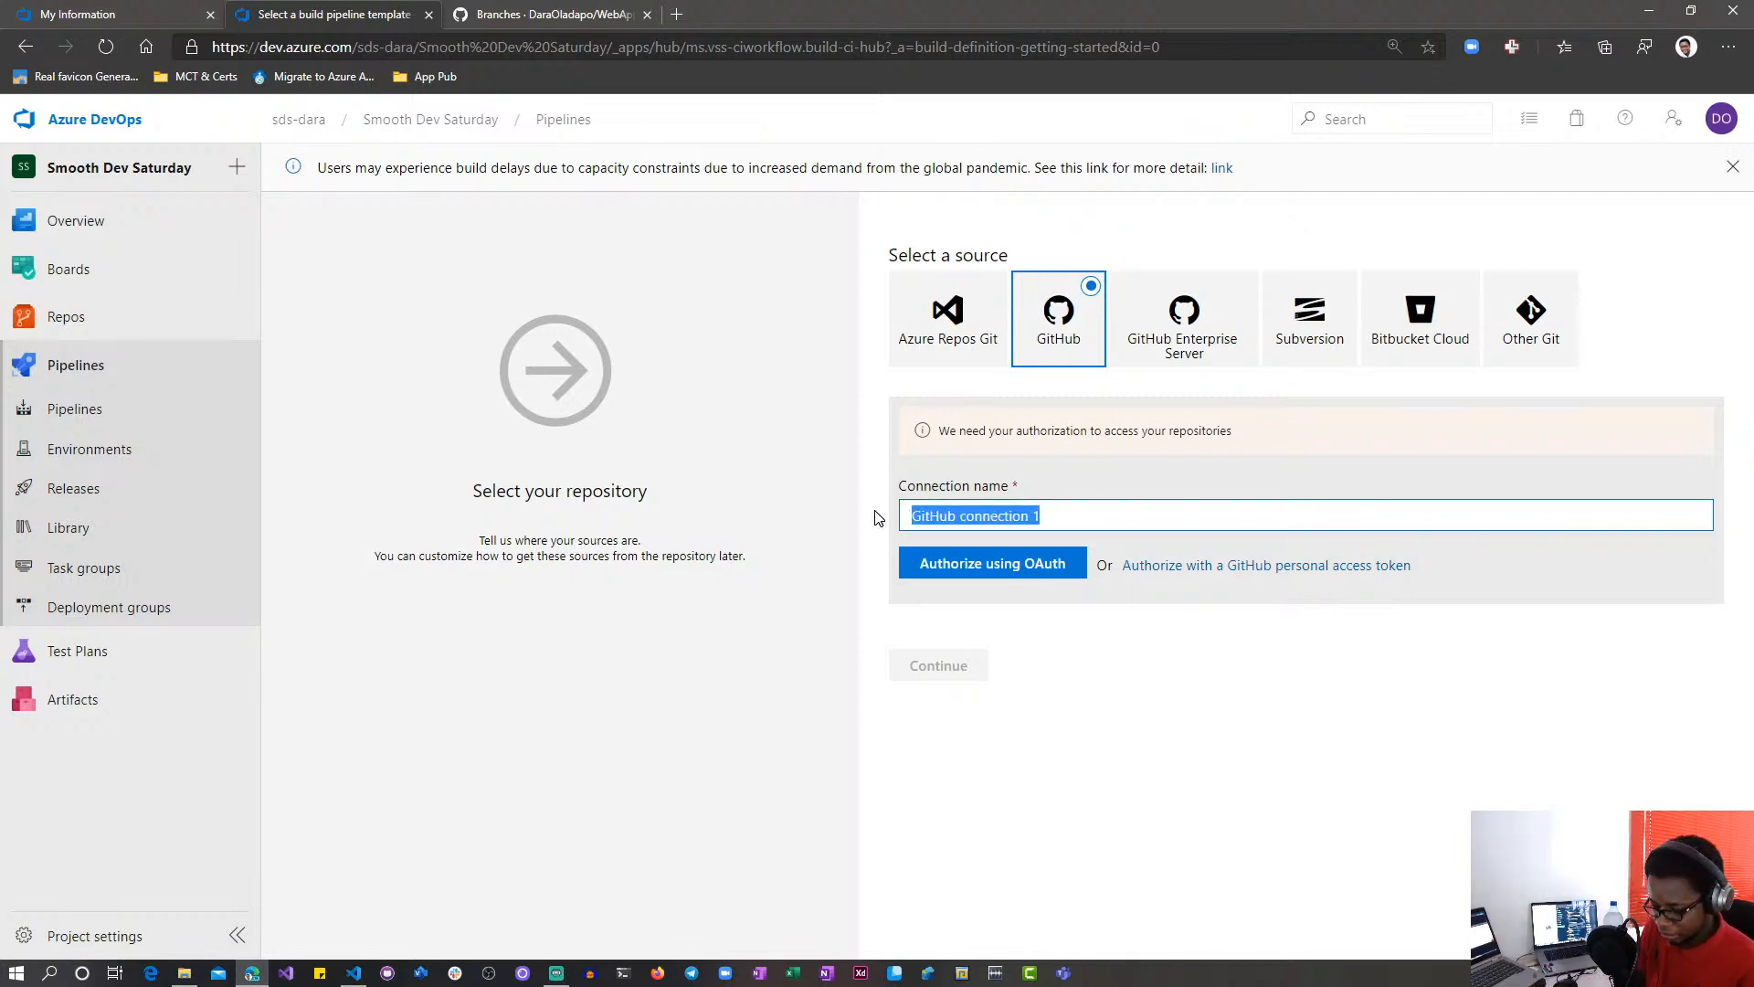
type("DaraOladapo-G")
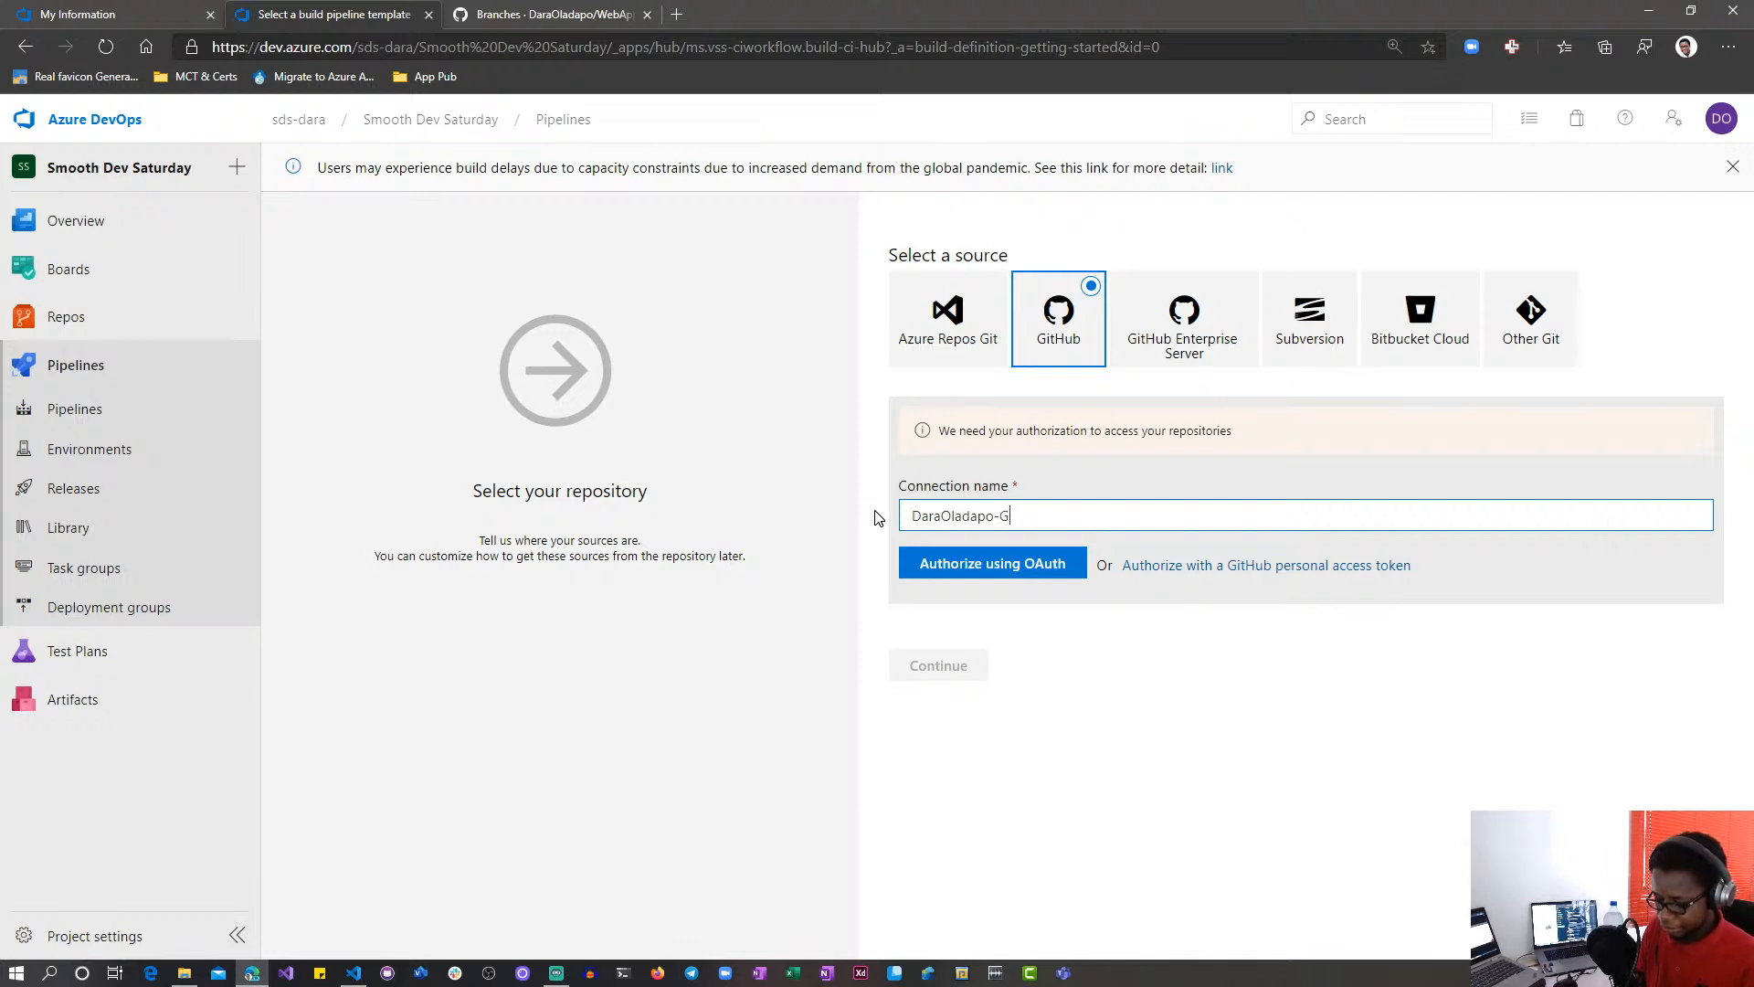
type("itHub Co")
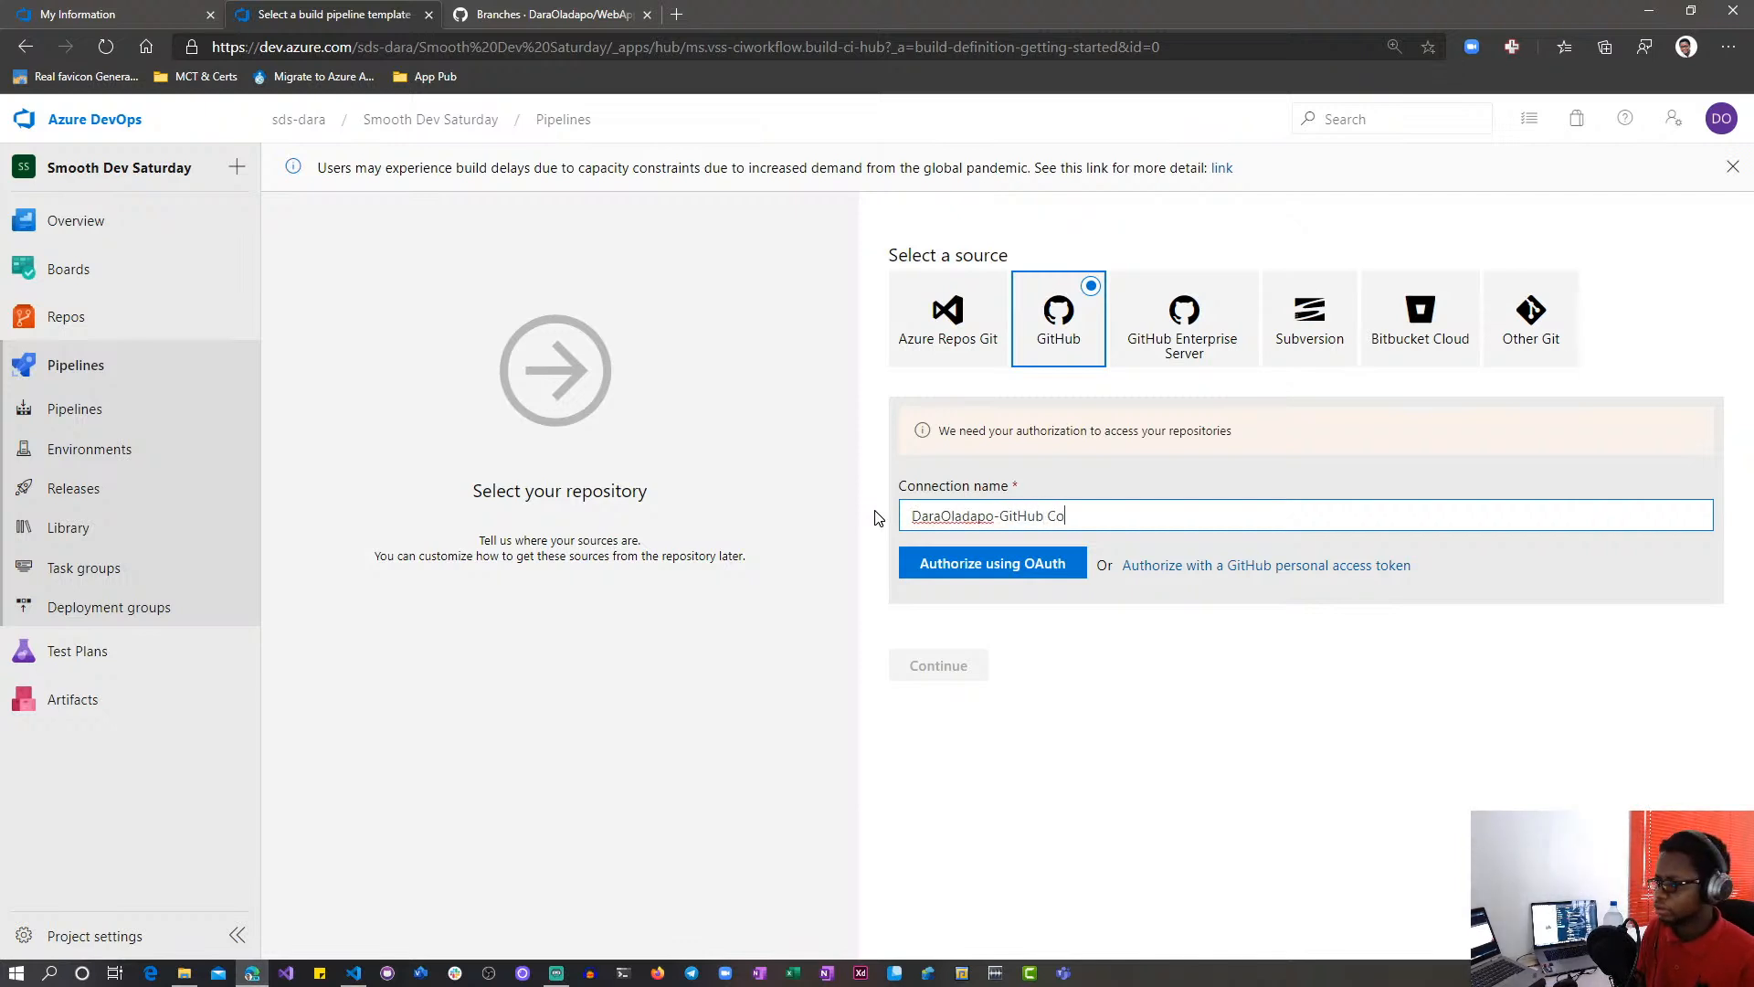
type("nnection")
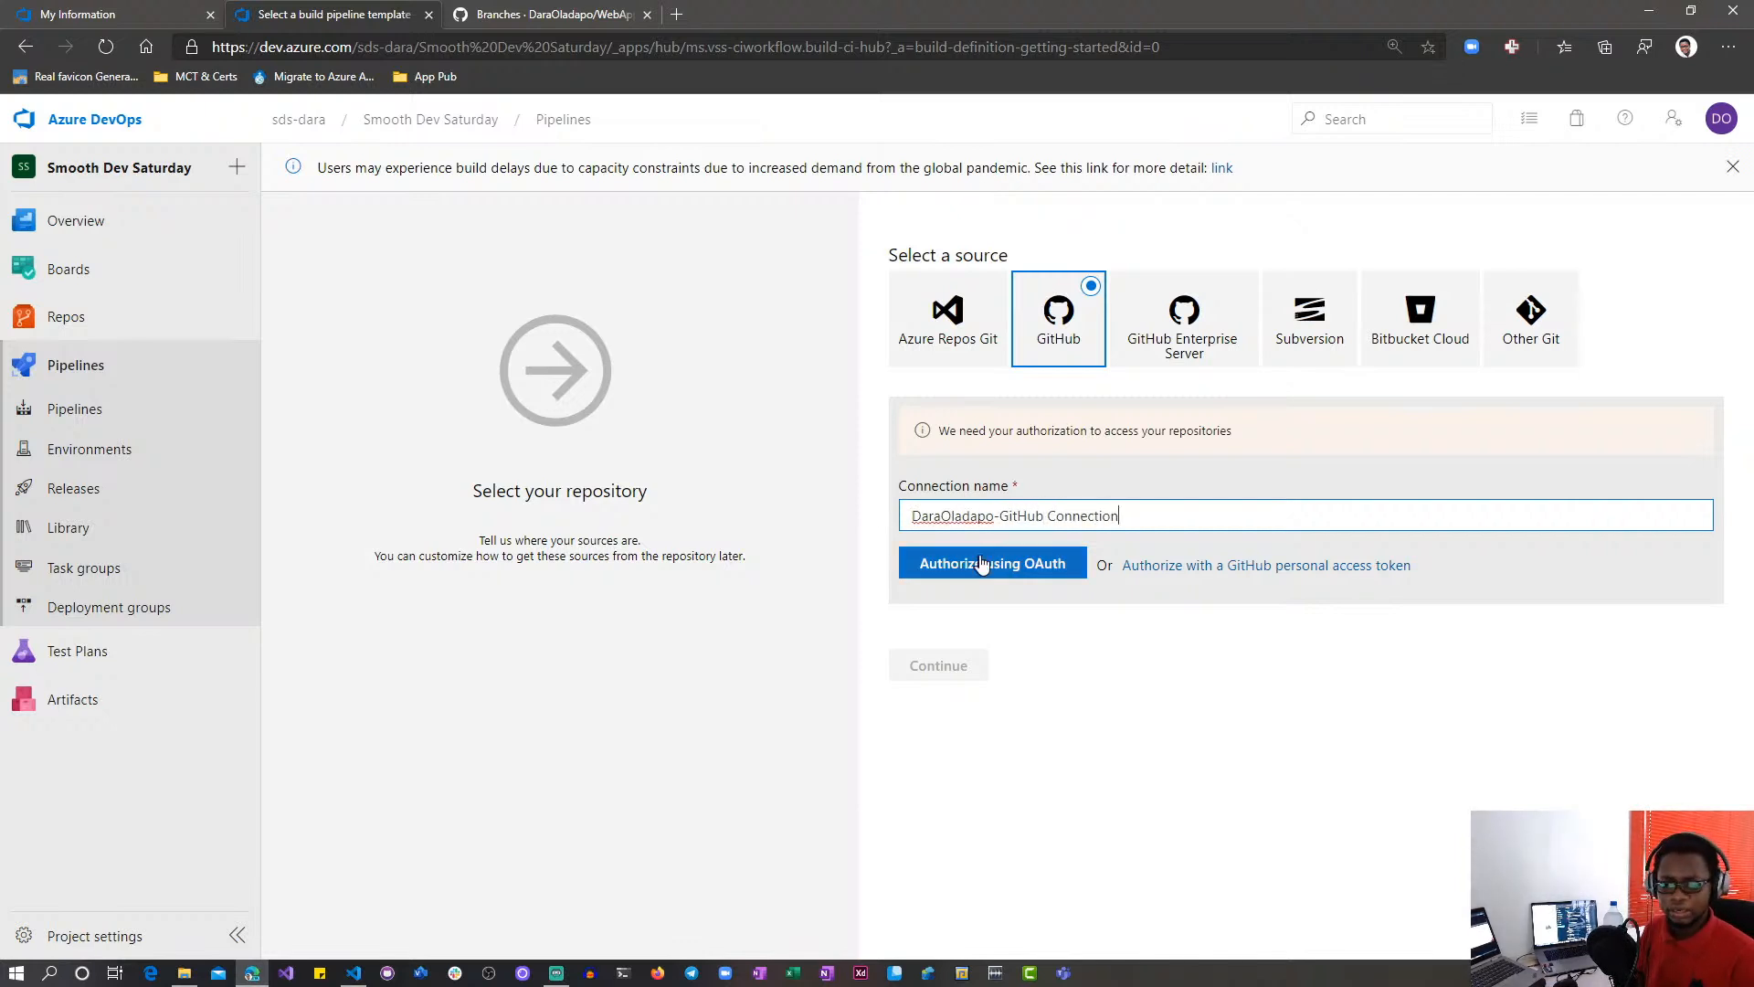
left_click(982, 564)
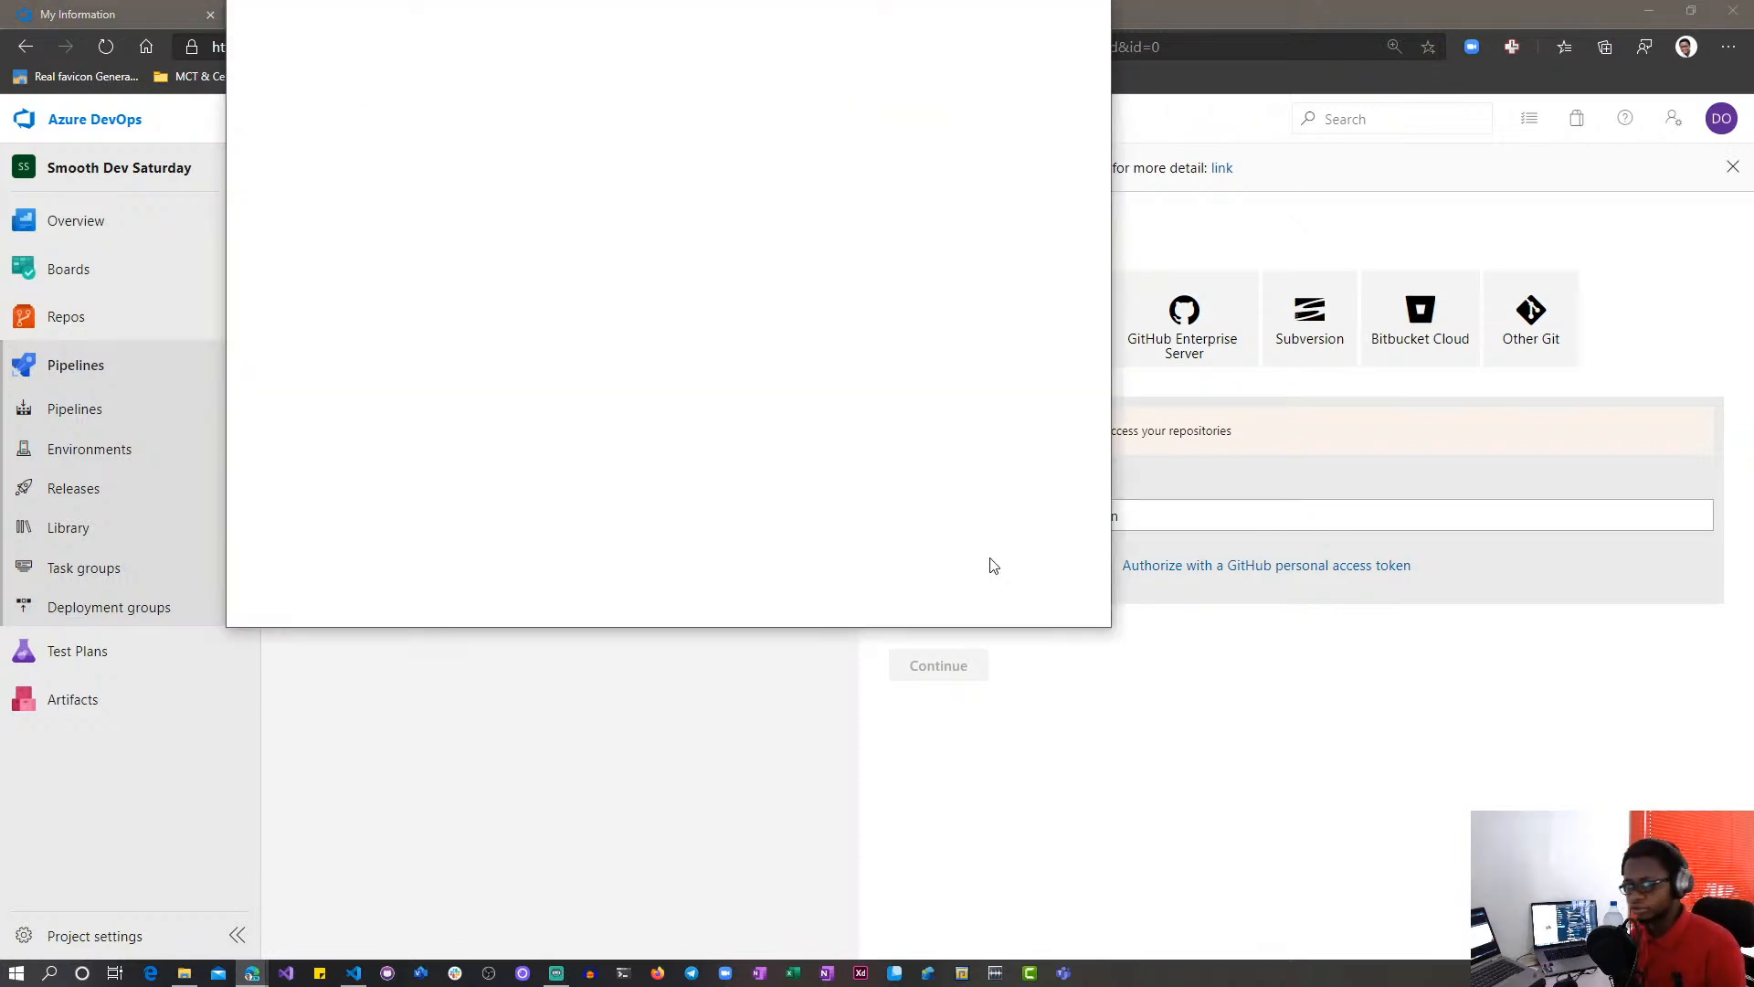